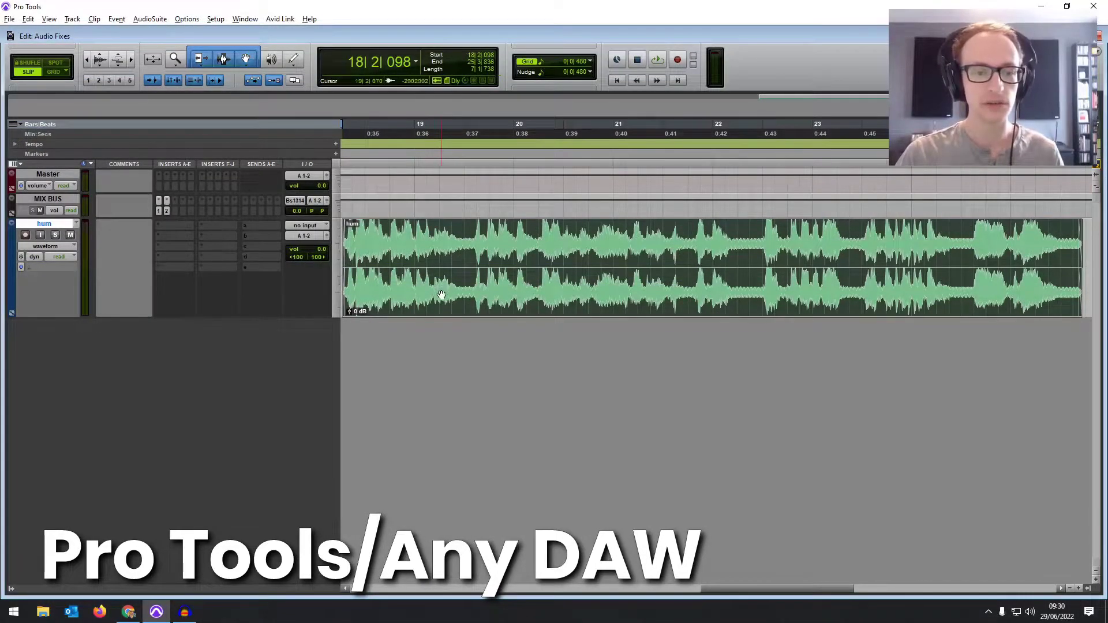
Play the hum recording and audition a quiet stretch from bar 22 to hear the hum.
key(space)
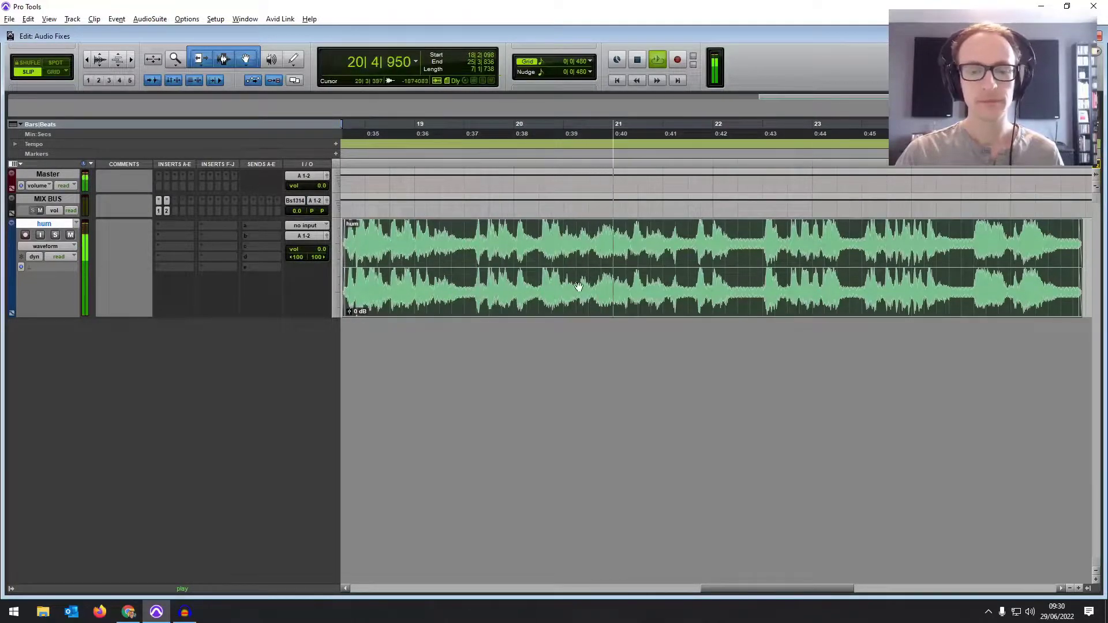
key(space)
drag(456, 237, 472, 236)
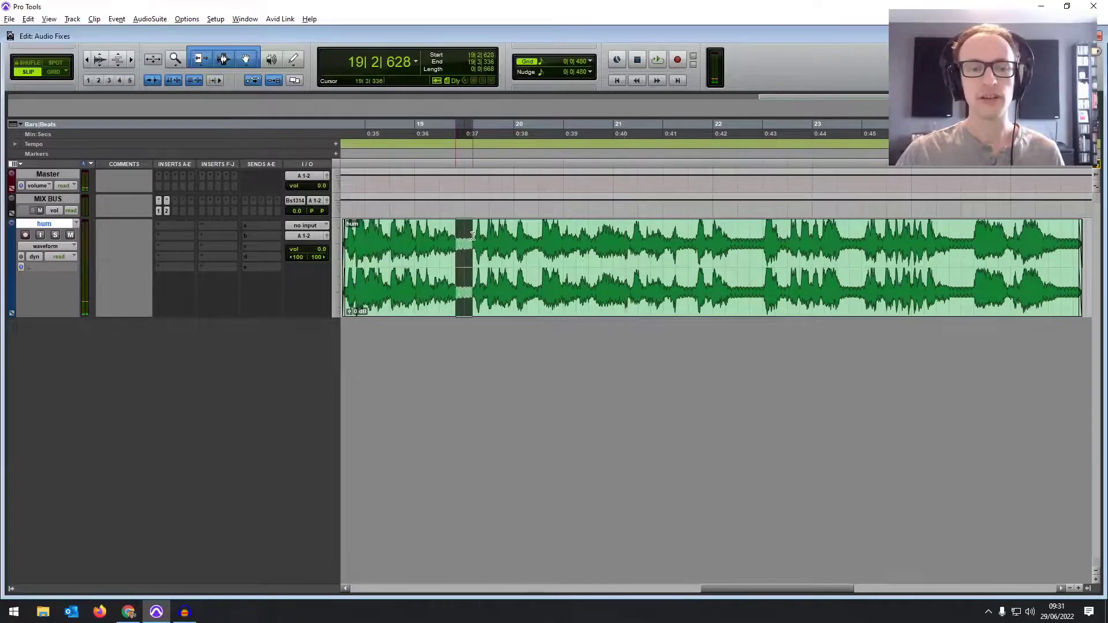
key(space)
click(732, 228)
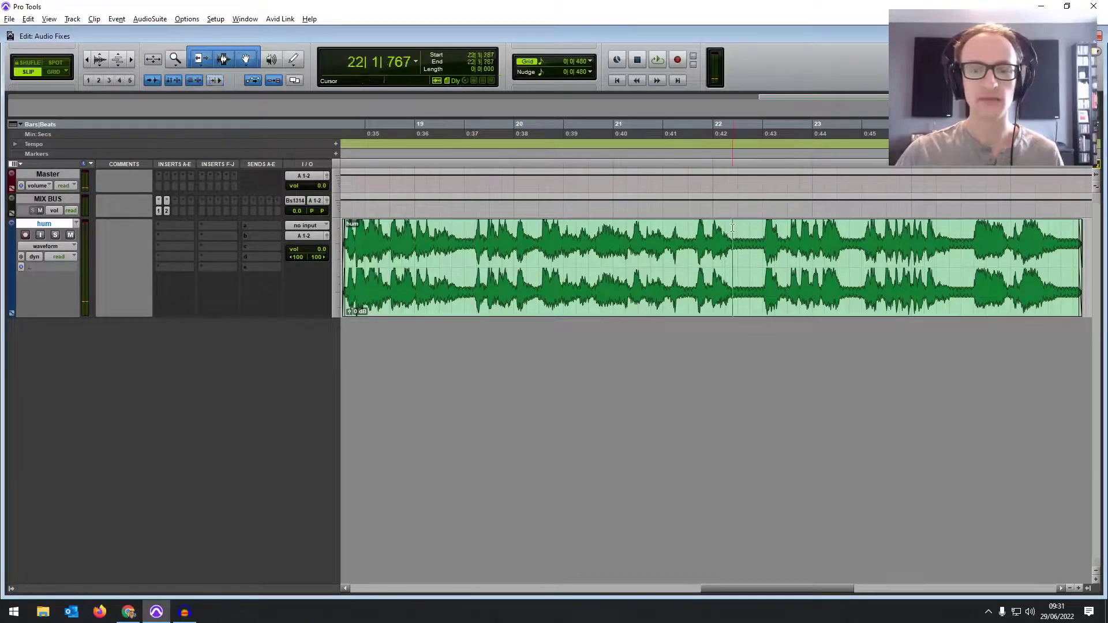
key(space)
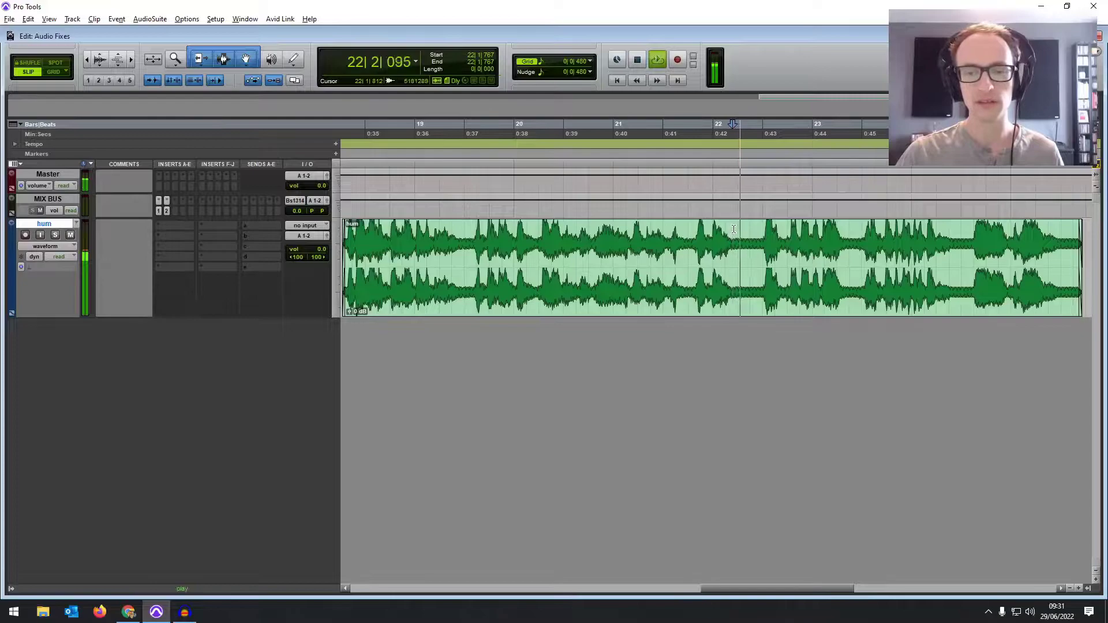
key(space)
double_click(683, 276)
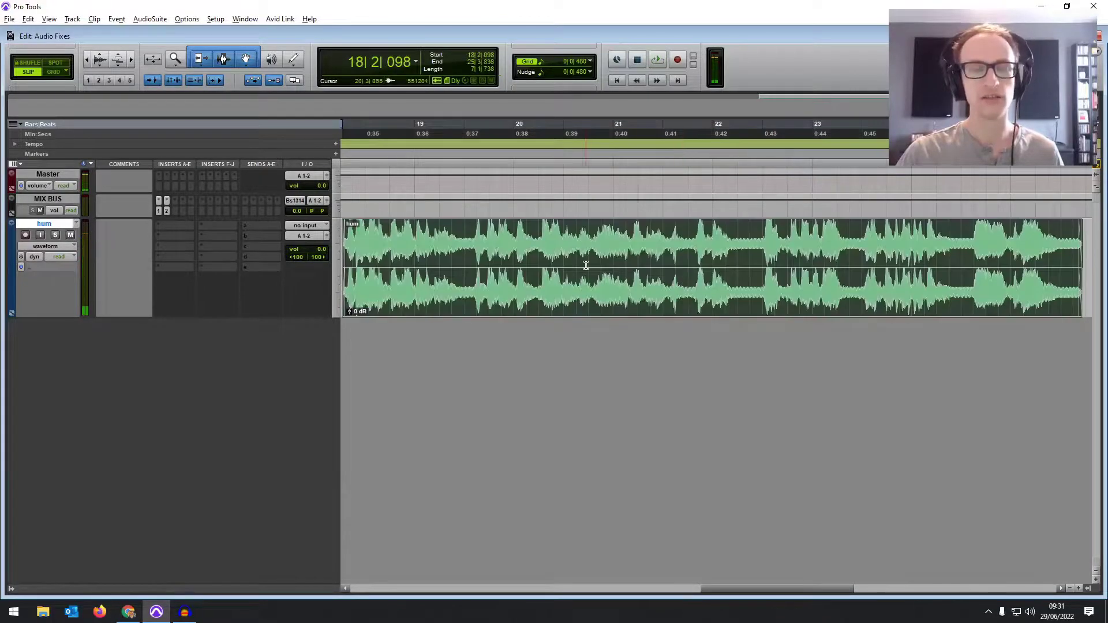
click(496, 250)
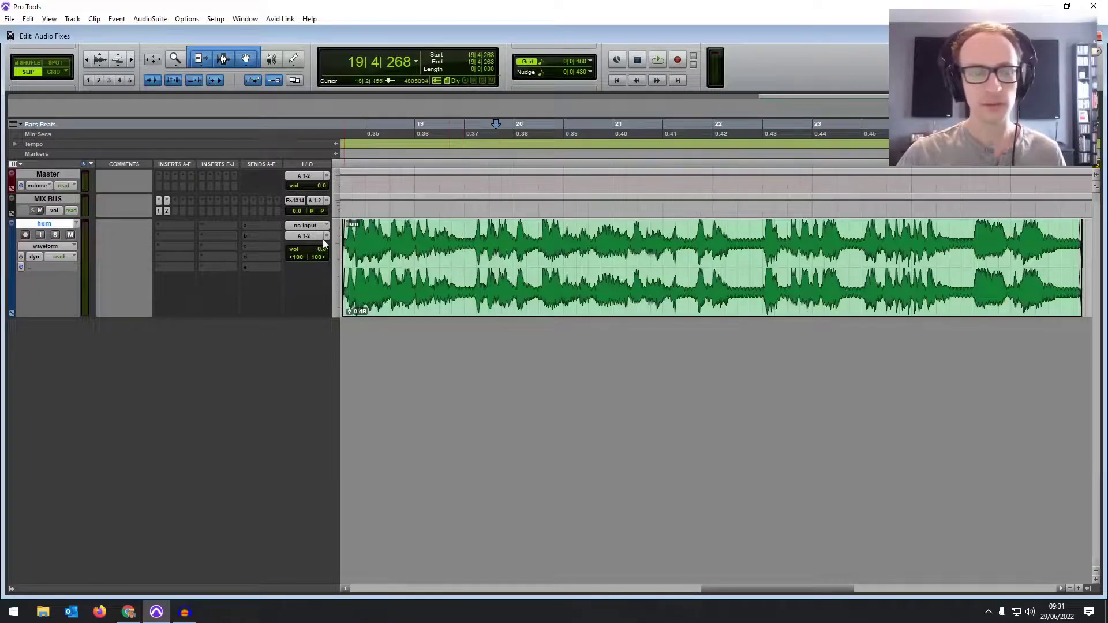
Add a Channel Strip plug-in to the hum track's first insert slot.
click(189, 226)
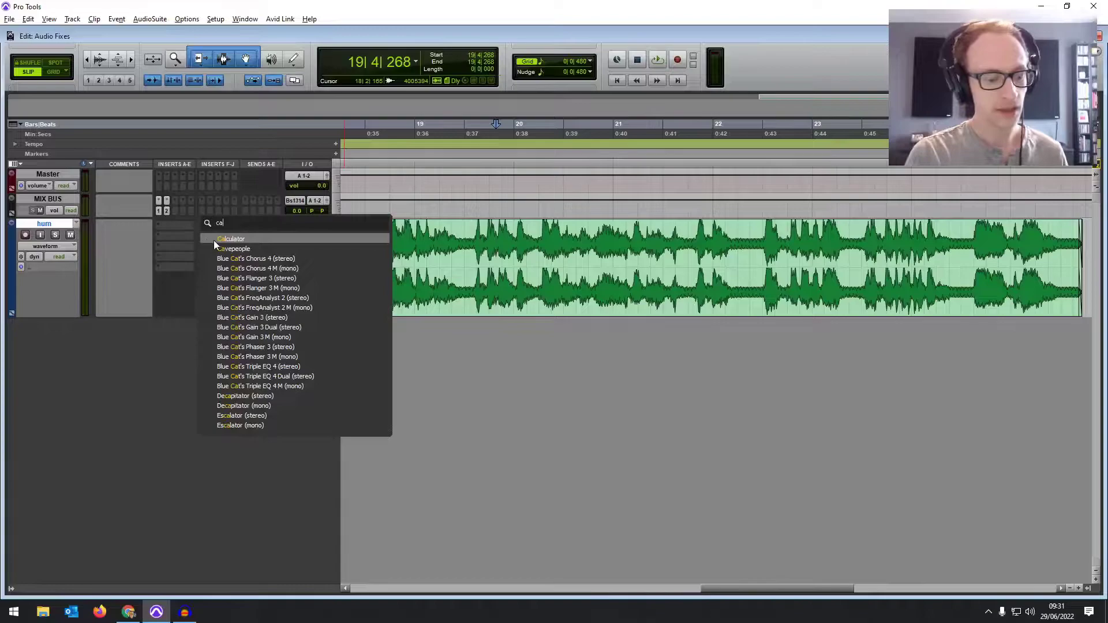
text(chan)
click(214, 240)
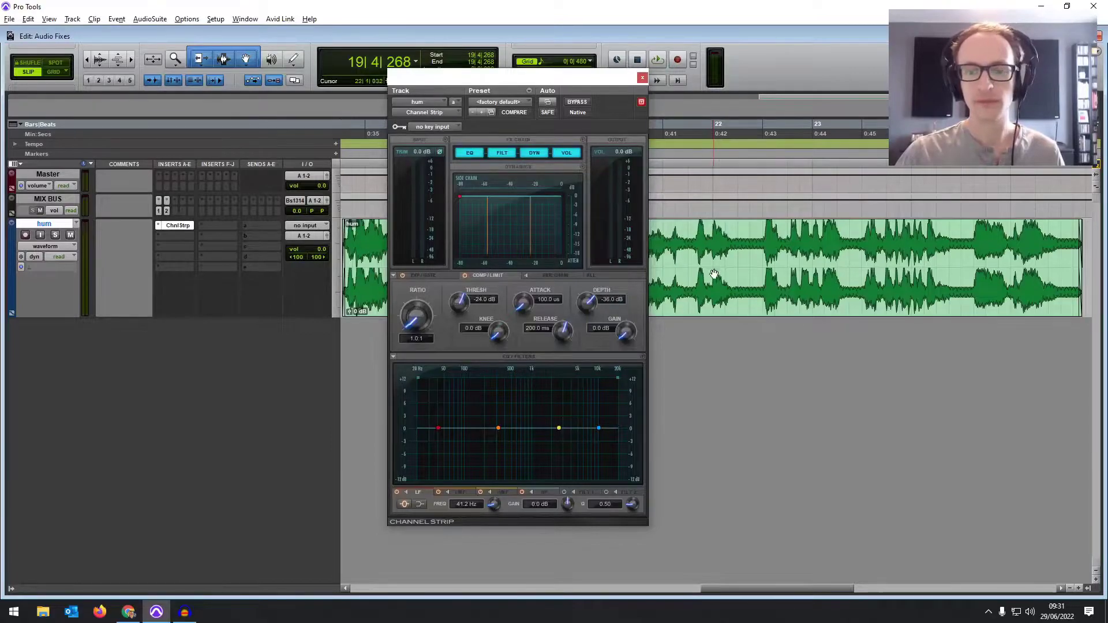
click(758, 280)
drag(734, 235, 762, 231)
Loop a quiet gap near bar 22 and enable the high-pass filter at about 91 Hz, 12 dB/octave.
drag(602, 78, 310, 125)
scroll(740, 229, up, 3)
scroll(740, 229, down, 1)
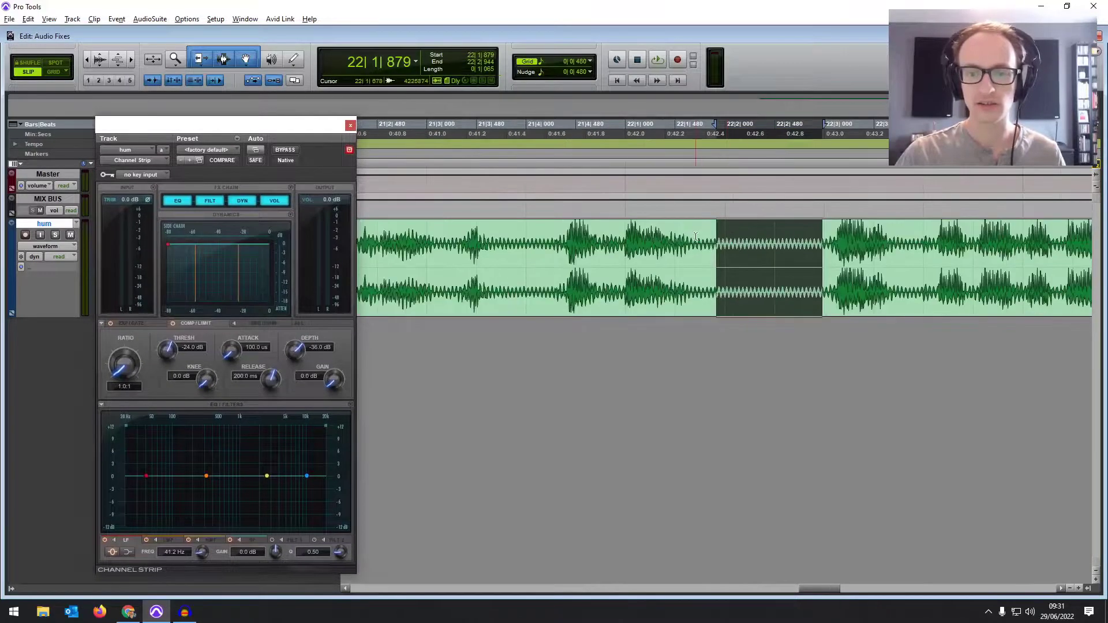
drag(698, 229, 826, 229)
key(space)
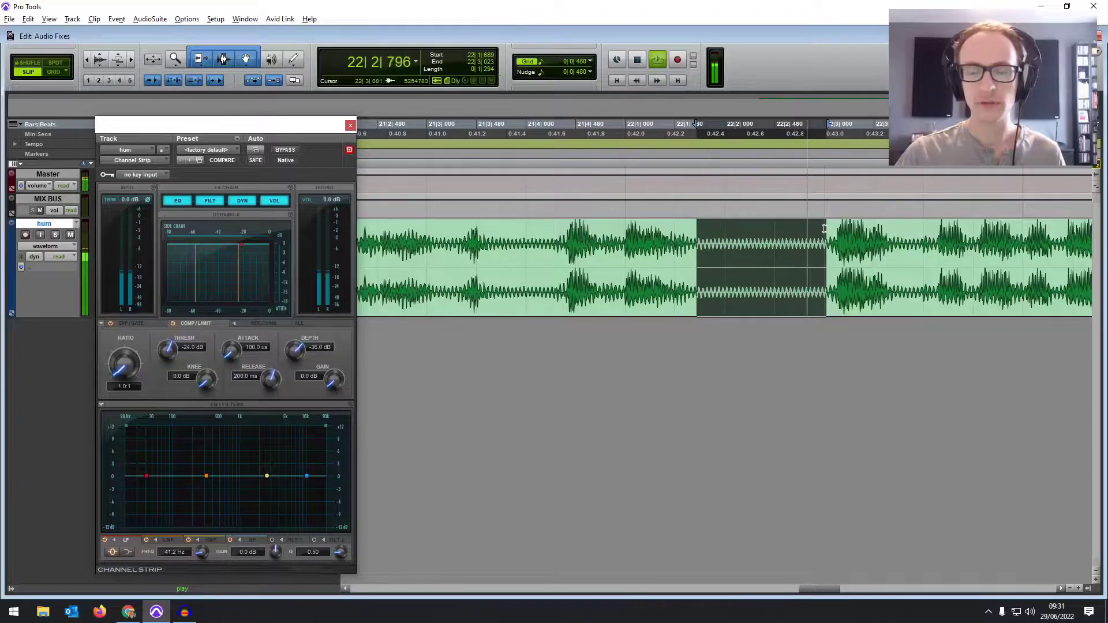
click(705, 229)
drag(291, 125, 636, 74)
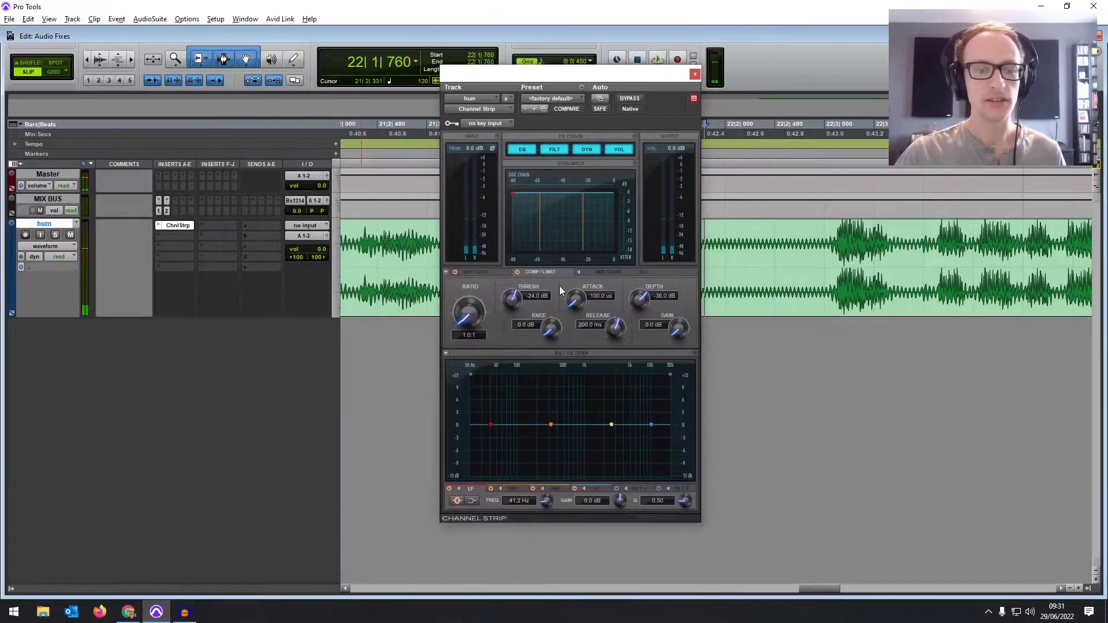
drag(471, 375, 513, 375)
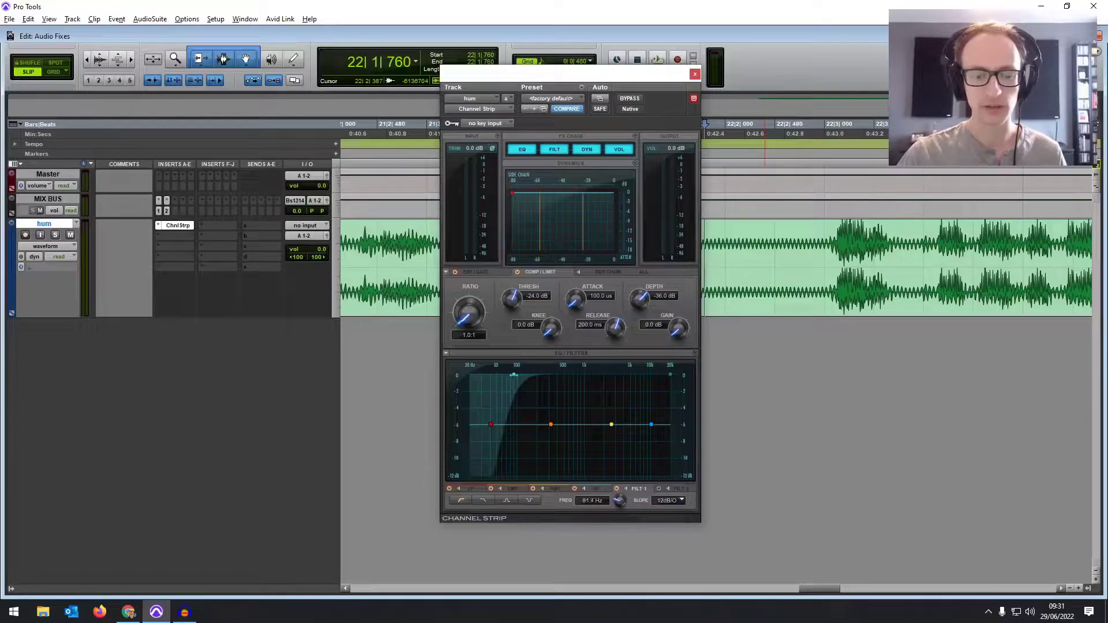
Loop a short gap at bar 22 and toggle the Channel Strip bypass to compare with the original.
click(745, 291)
drag(618, 81, 454, 106)
key(ctrl+[)
key(ctrl+[)
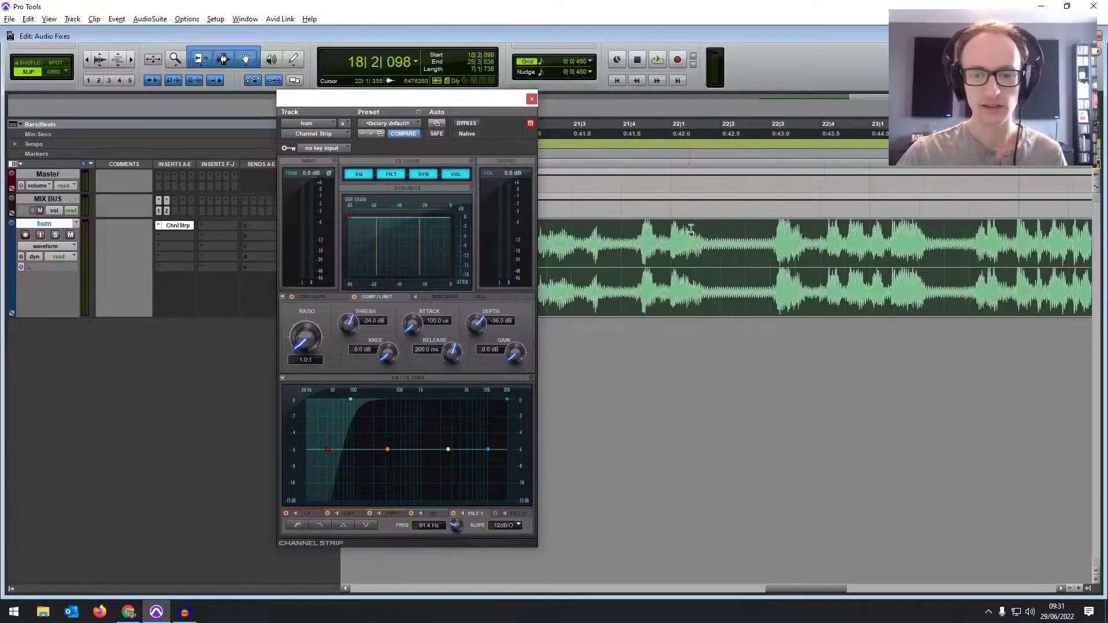
drag(714, 231, 738, 231)
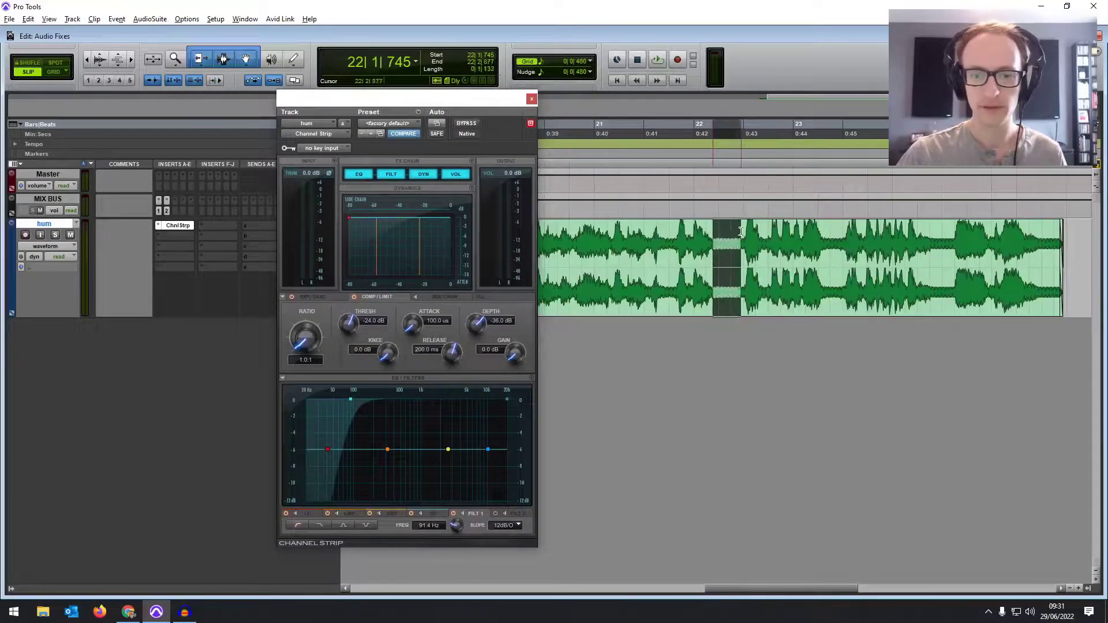
key(space)
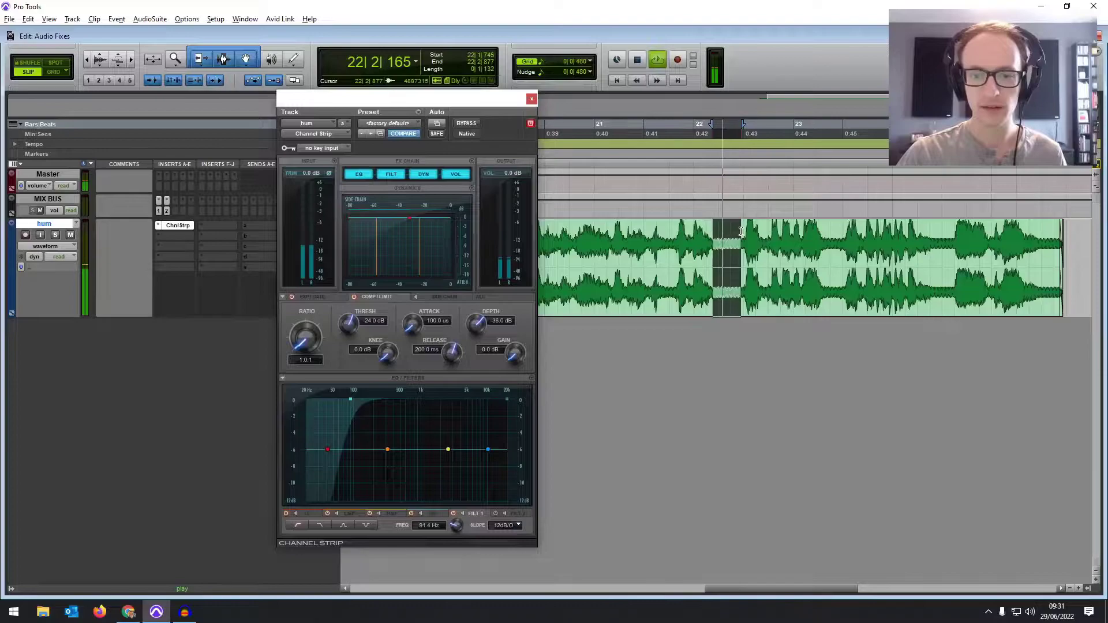
click(462, 123)
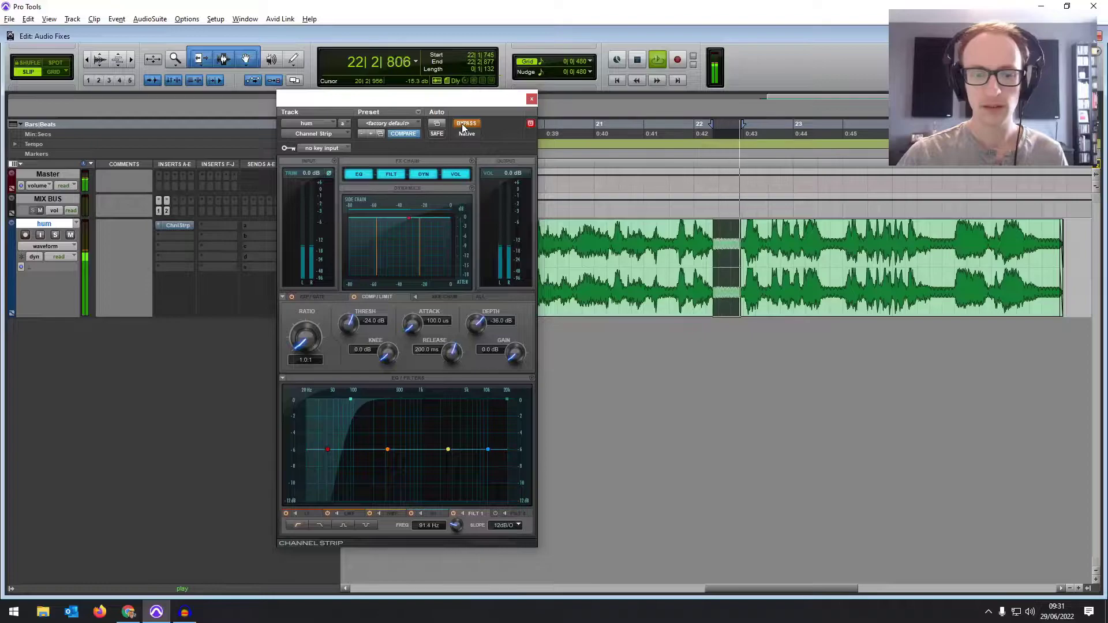
click(462, 123)
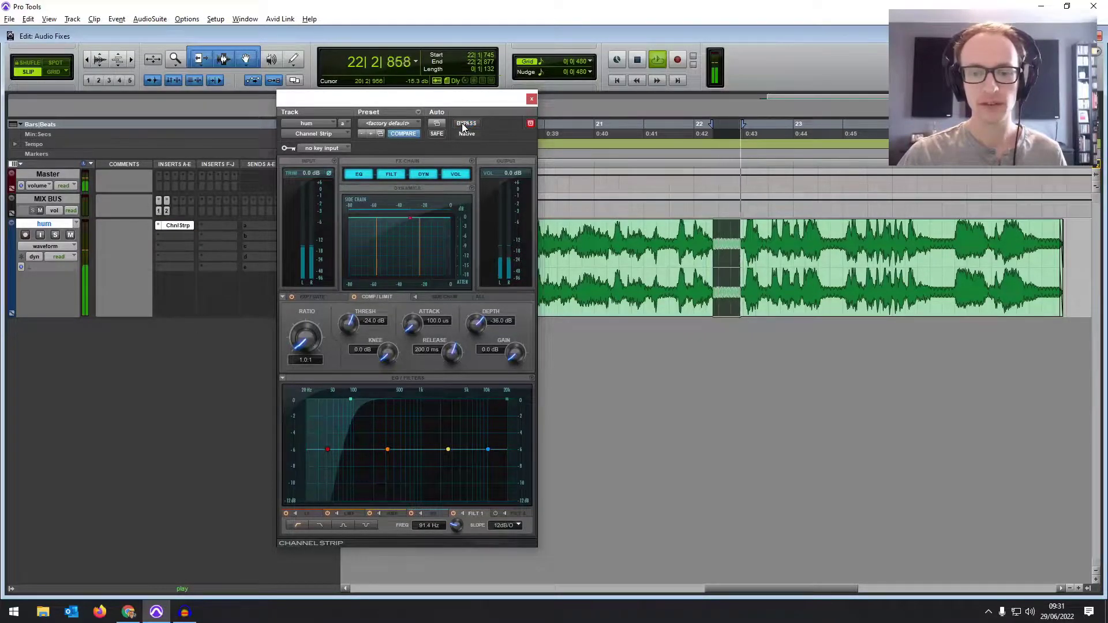
key(space)
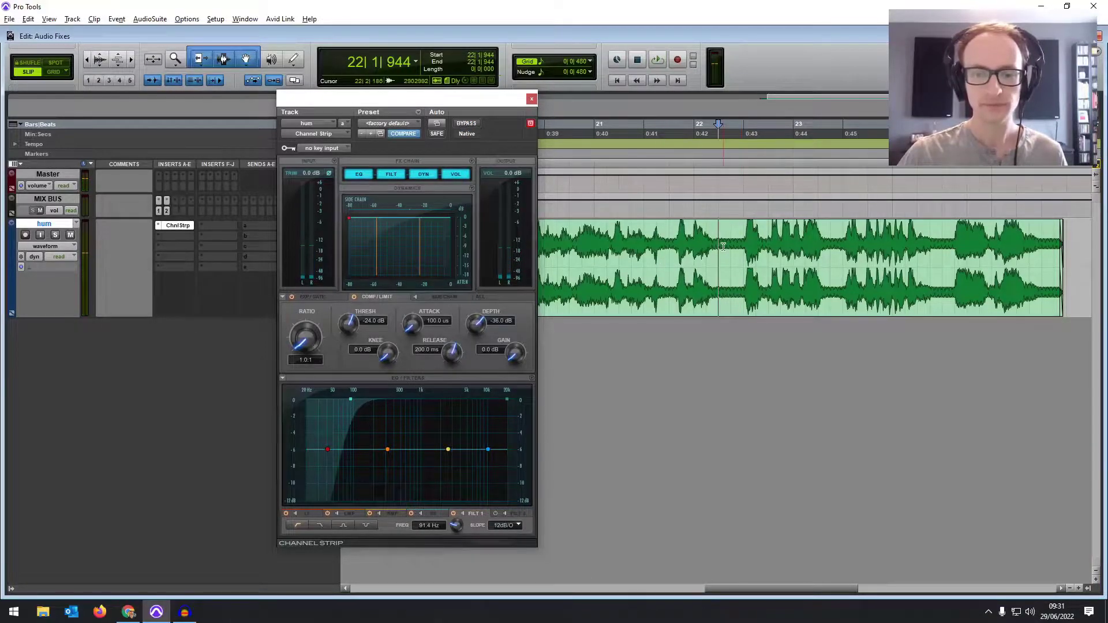
While auditioning the gap, cut the upper-mid EQ band by 1.2 dB at 3.8 kHz, Q 2.40.
drag(718, 246, 743, 246)
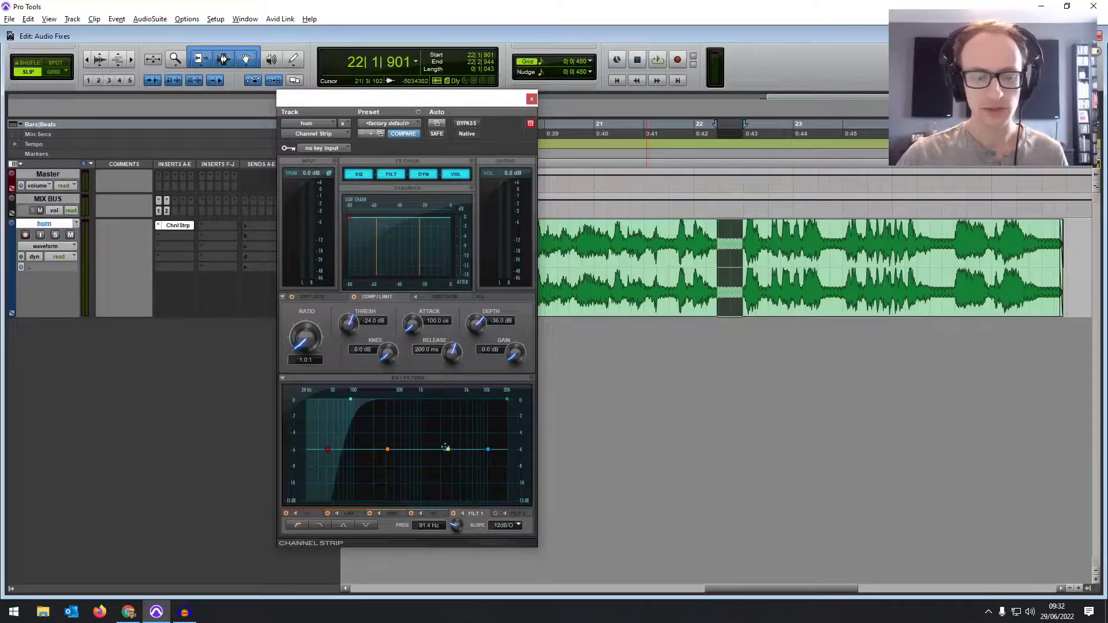
key(space)
mouse_move(448, 449)
mouse_down()
mouse_move(437, 455)
mouse_move(449, 434)
mouse_move(489, 426)
mouse_move(451, 434)
mouse_move(470, 453)
mouse_move(458, 455)
mouse_up()
Stop playback, shift the Channel Strip window, and set playback to begin at the clip start.
key(space)
click(612, 289)
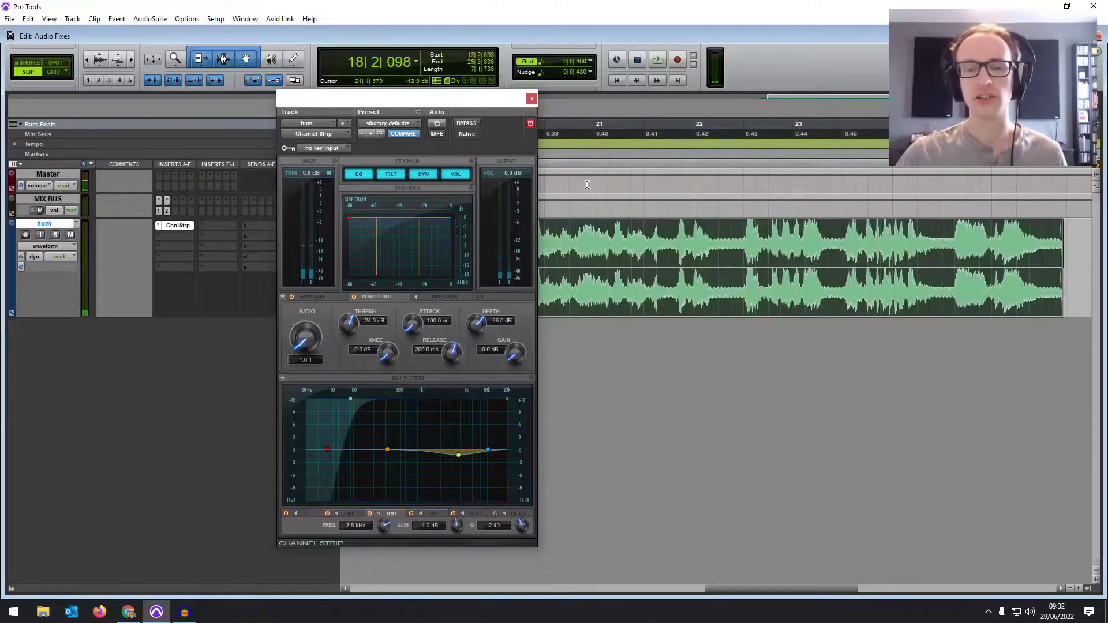
drag(492, 108, 304, 128)
click(523, 206)
key(ctrl+[)
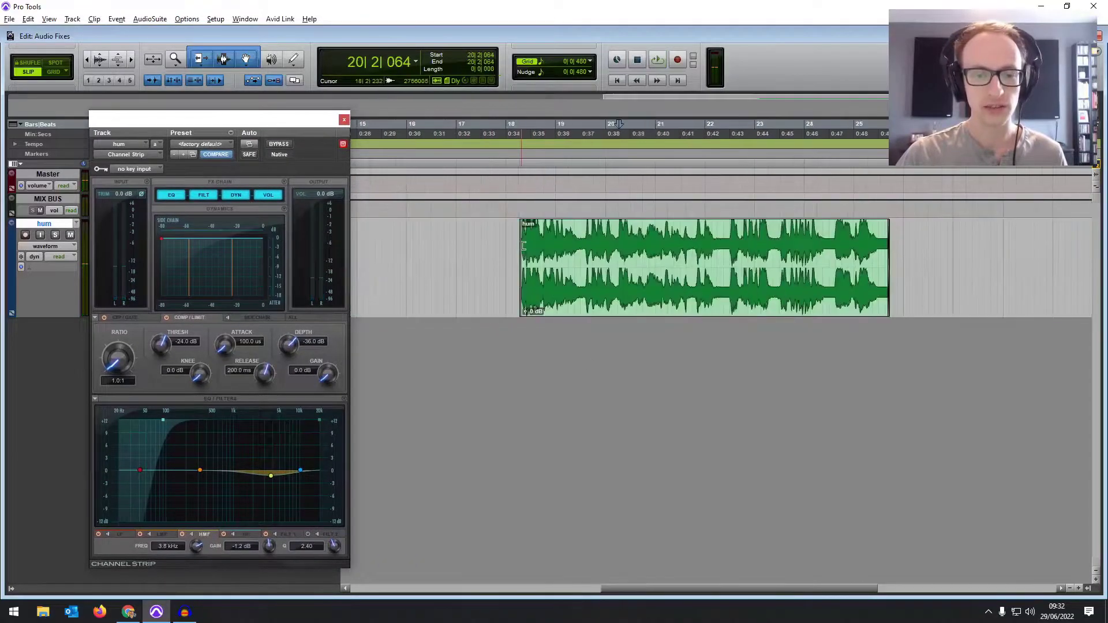
click(524, 207)
click(519, 206)
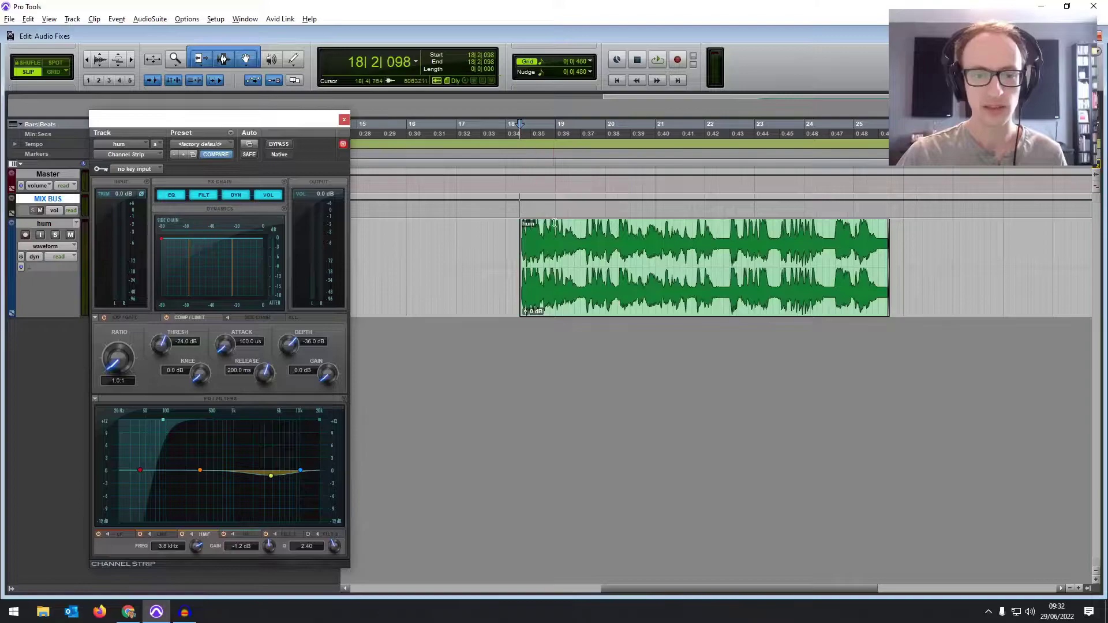
A/B the Channel Strip bypass on playback, then park the window beside the timeline and select the clip.
drag(231, 119, 341, 112)
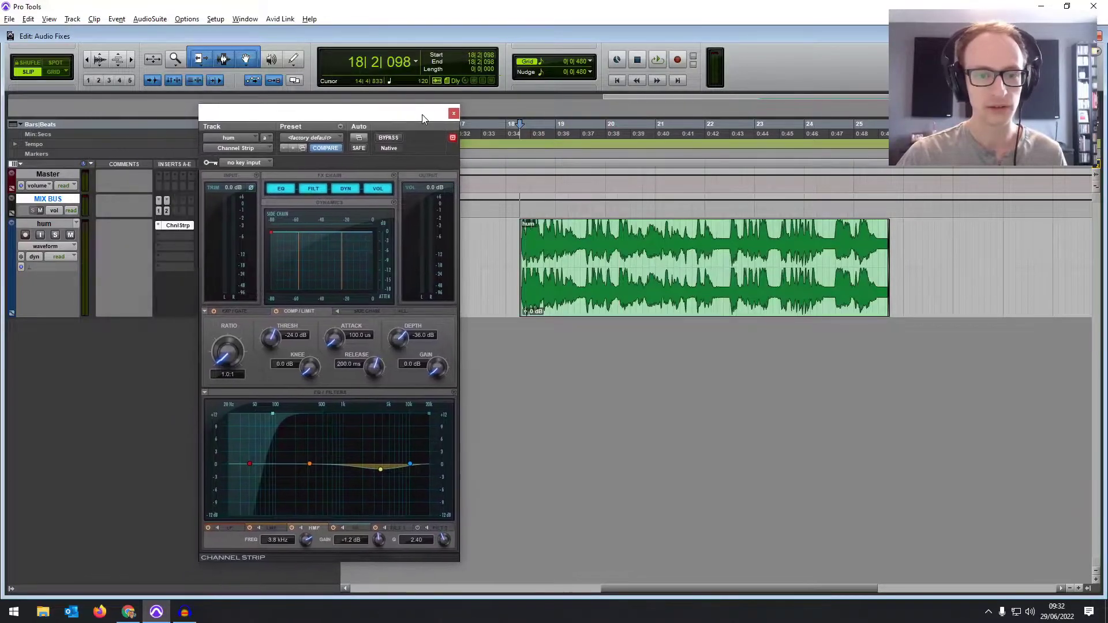
key(space)
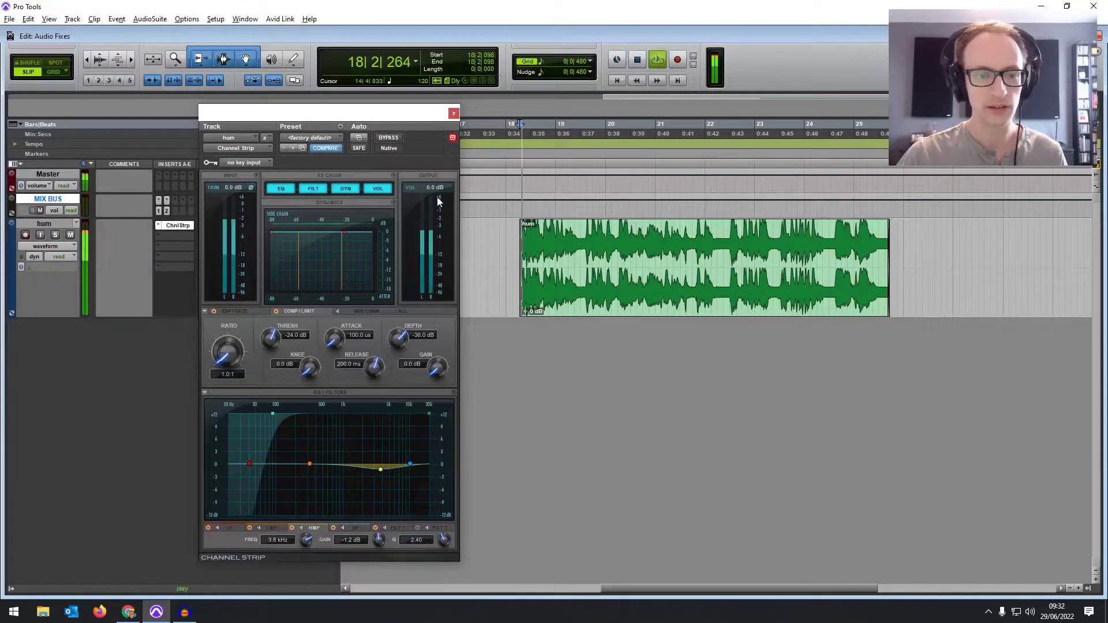
click(388, 139)
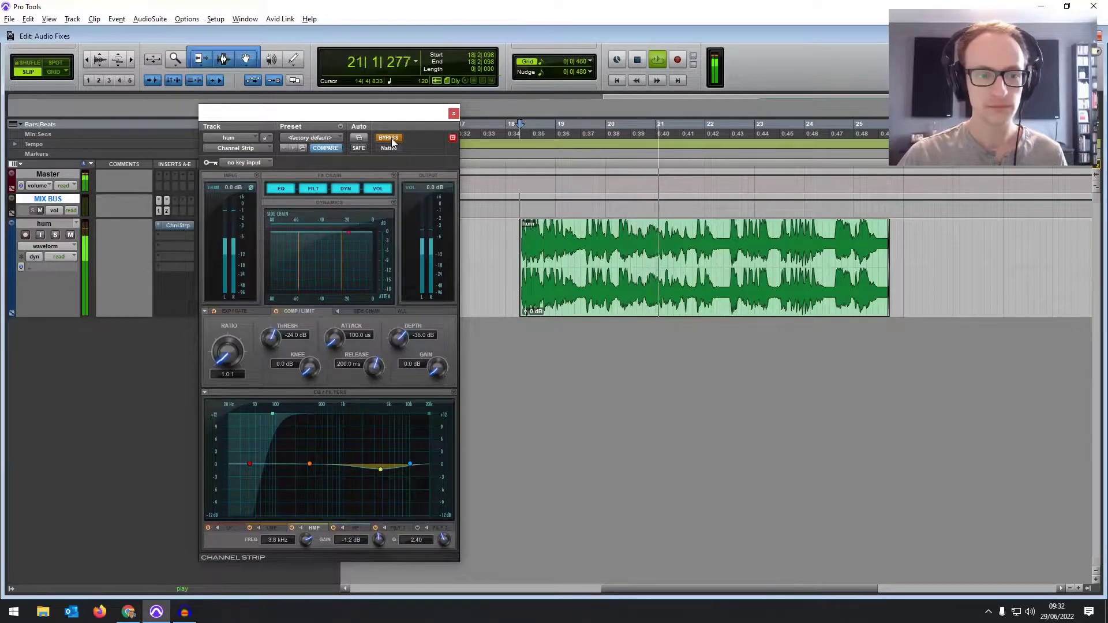
click(389, 138)
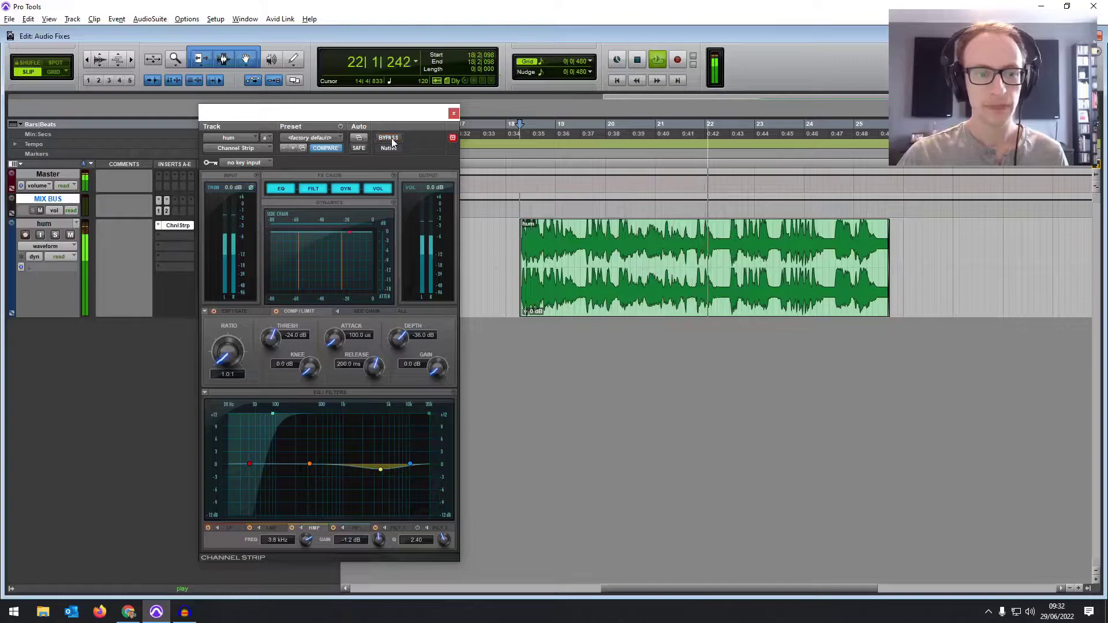
key(space)
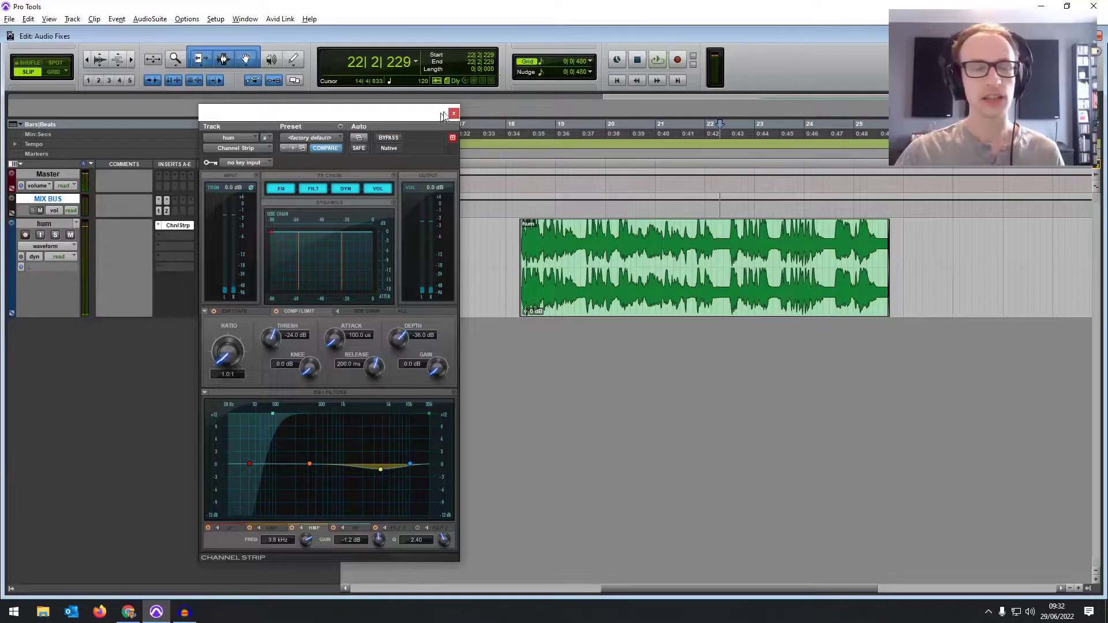
drag(438, 114, 490, 100)
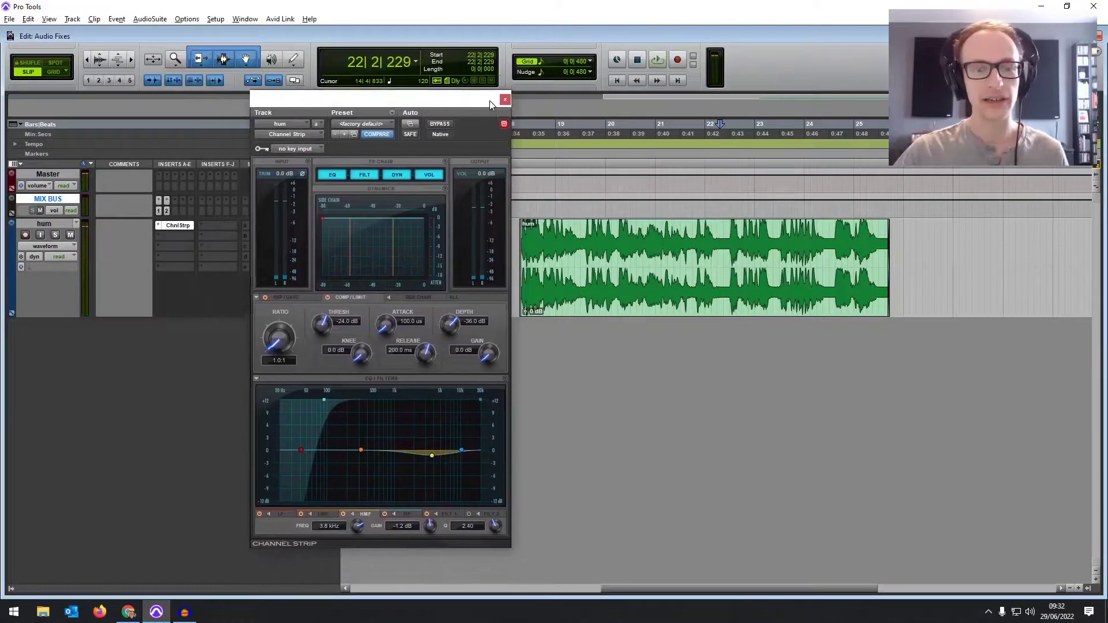
double_click(678, 276)
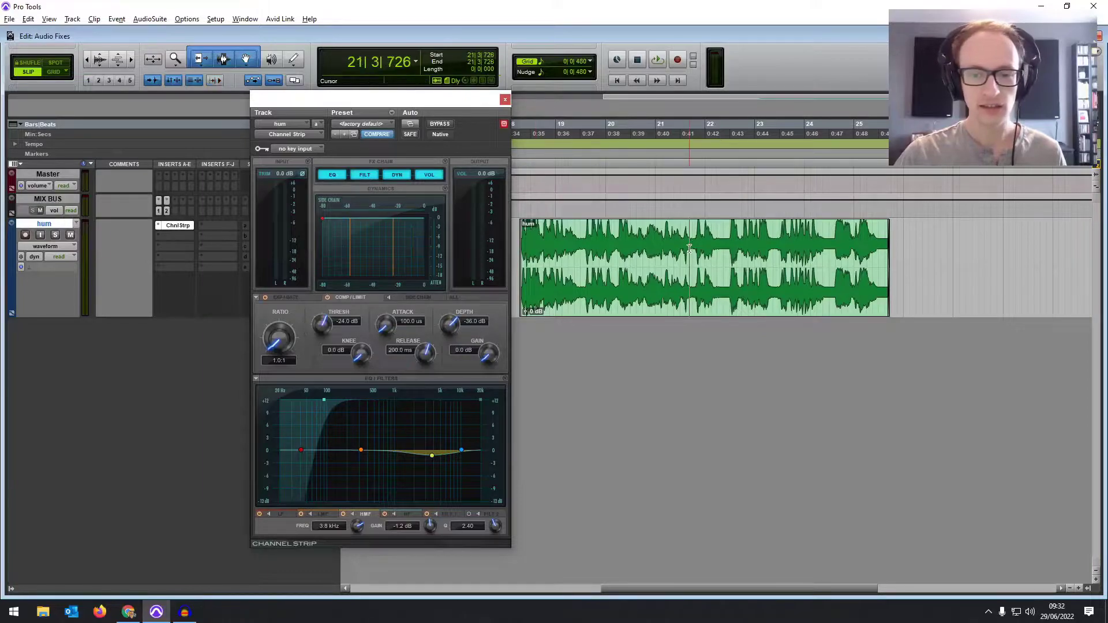
scroll(677, 277, left, 3)
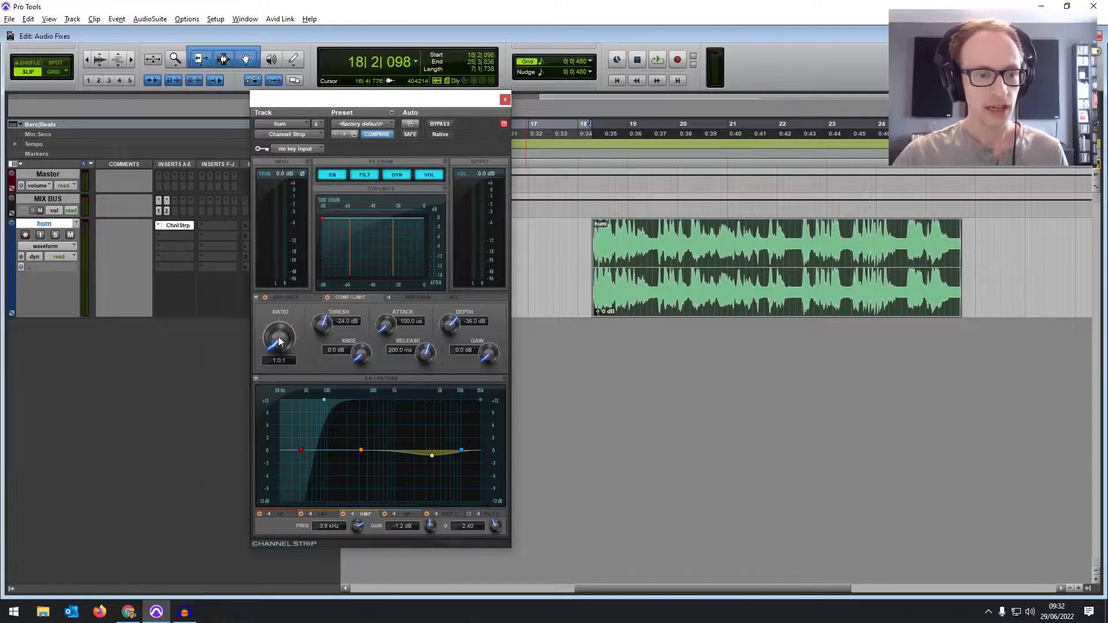
Switch the dynamics to expander/gate with a 1:1.4 ratio and loop the quiet gap 22|2–22|3.
click(291, 298)
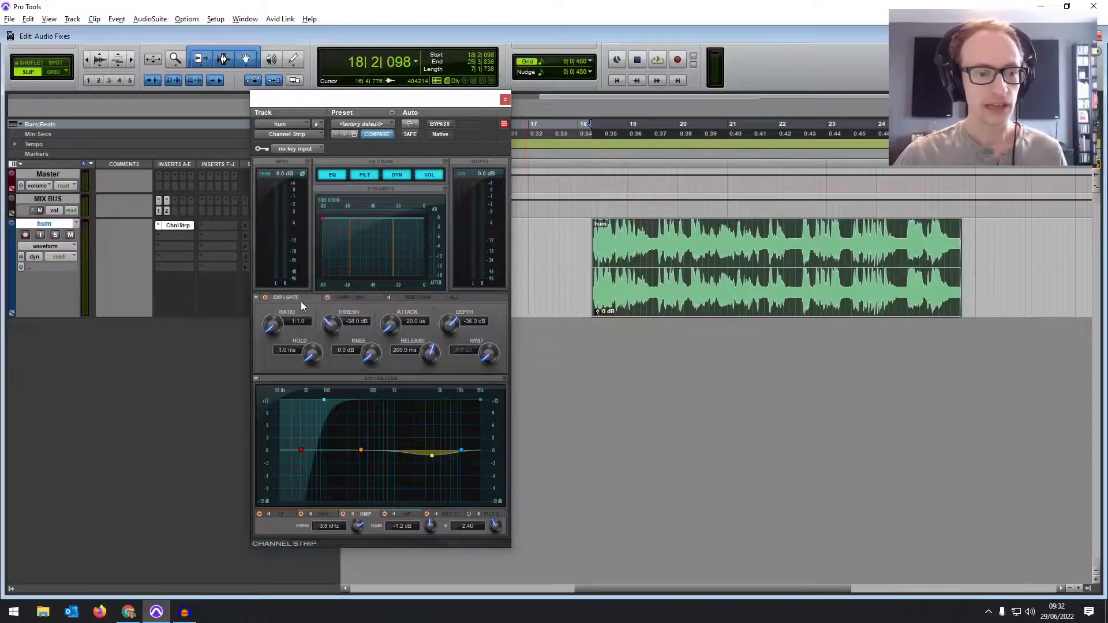
drag(279, 327, 282, 296)
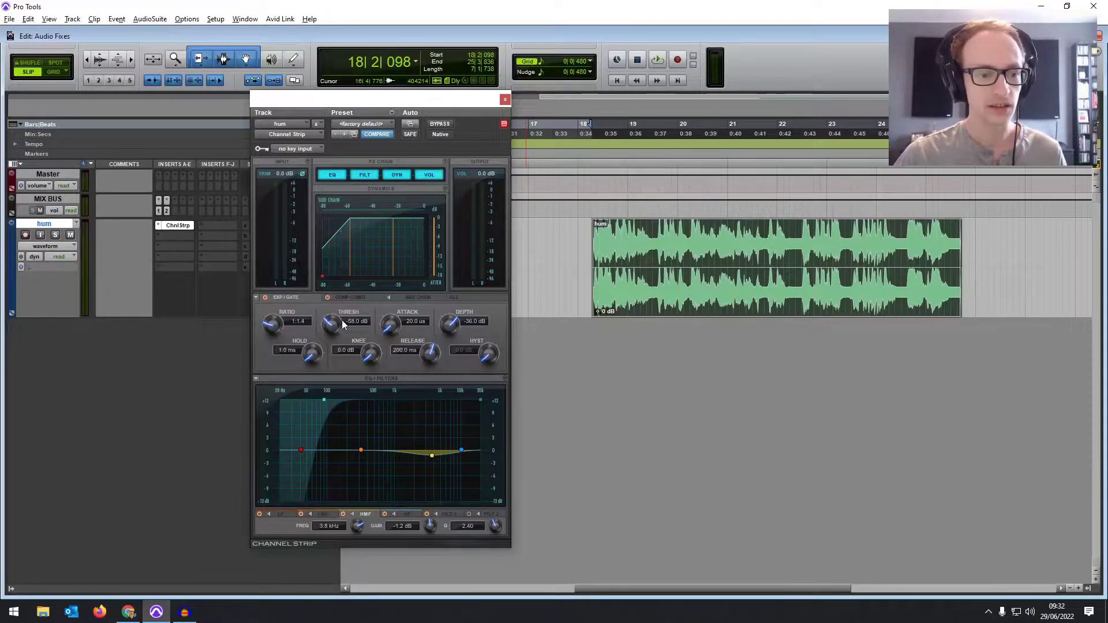
drag(343, 325, 338, 313)
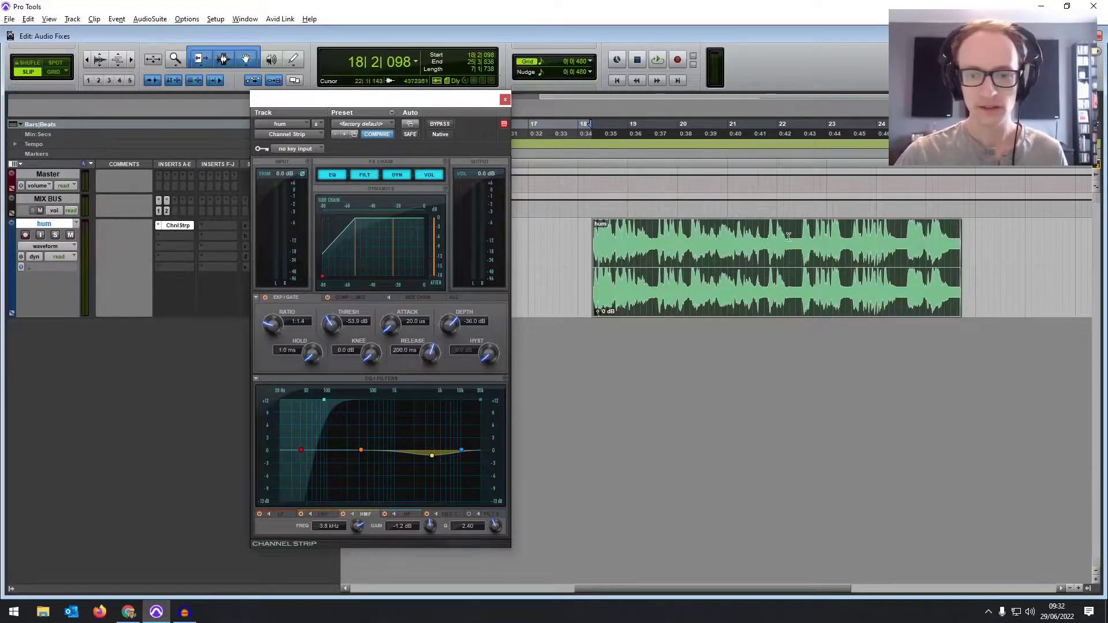
click(788, 237)
key(ctrl+bracketright)
key(ctrl+bracketright)
drag(696, 234, 761, 231)
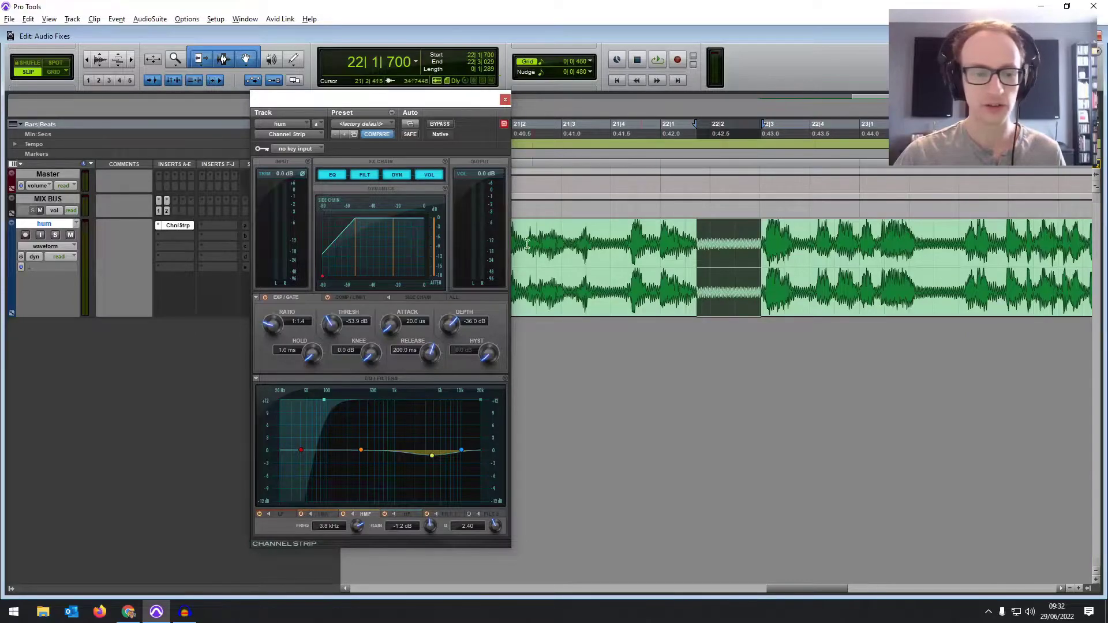
key(space)
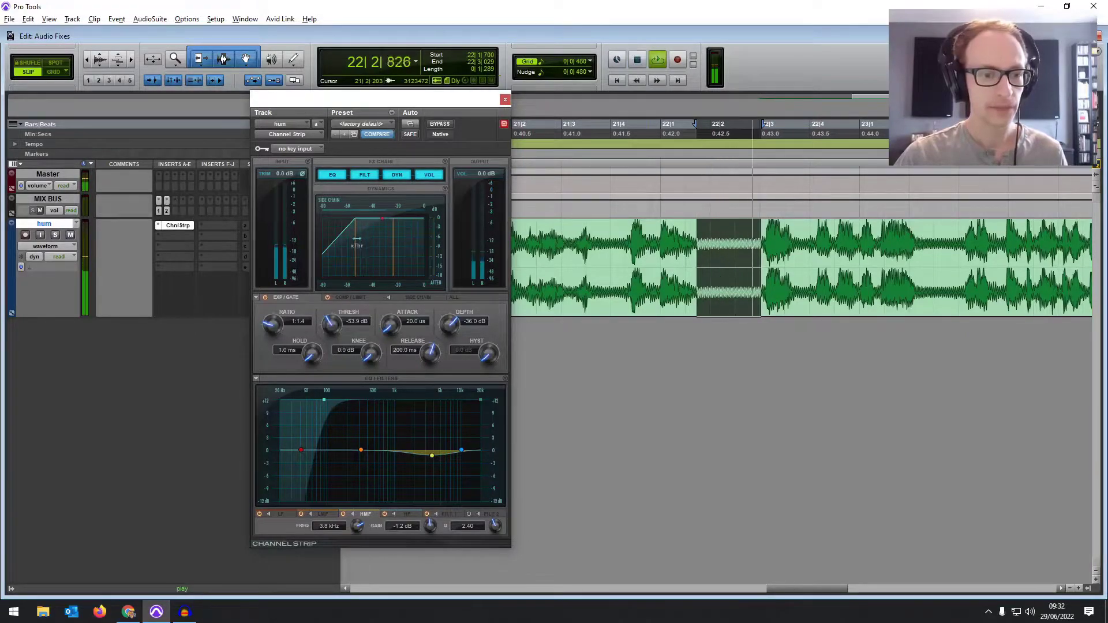
Set the gate threshold to -25.9 dB, depth to -12 dB and knee to 4 dB.
drag(357, 238, 341, 303)
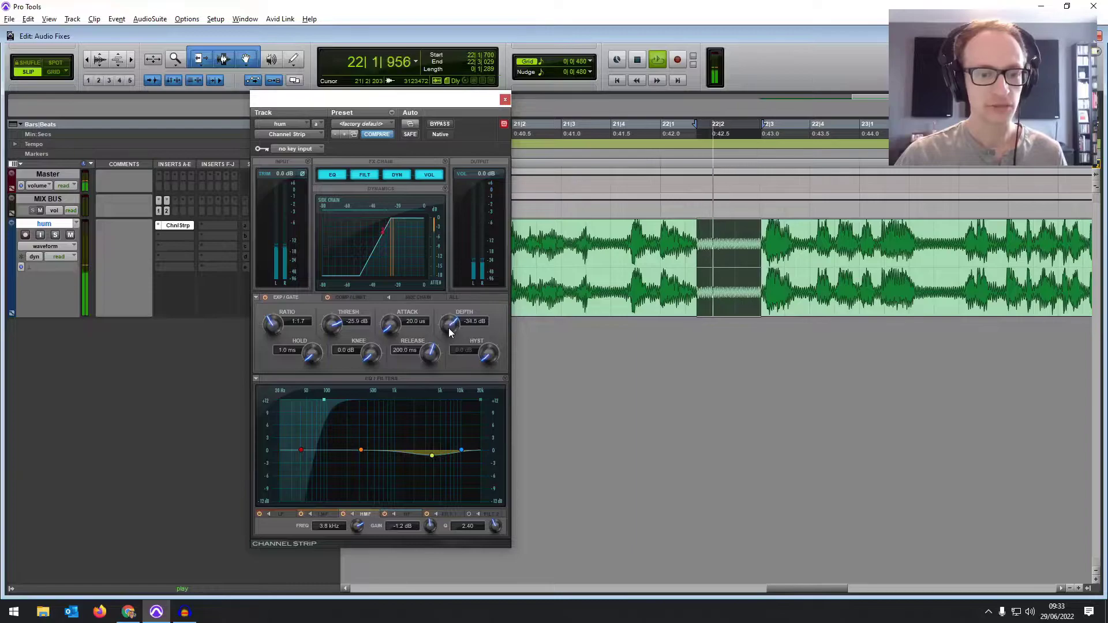
drag(449, 337, 452, 327)
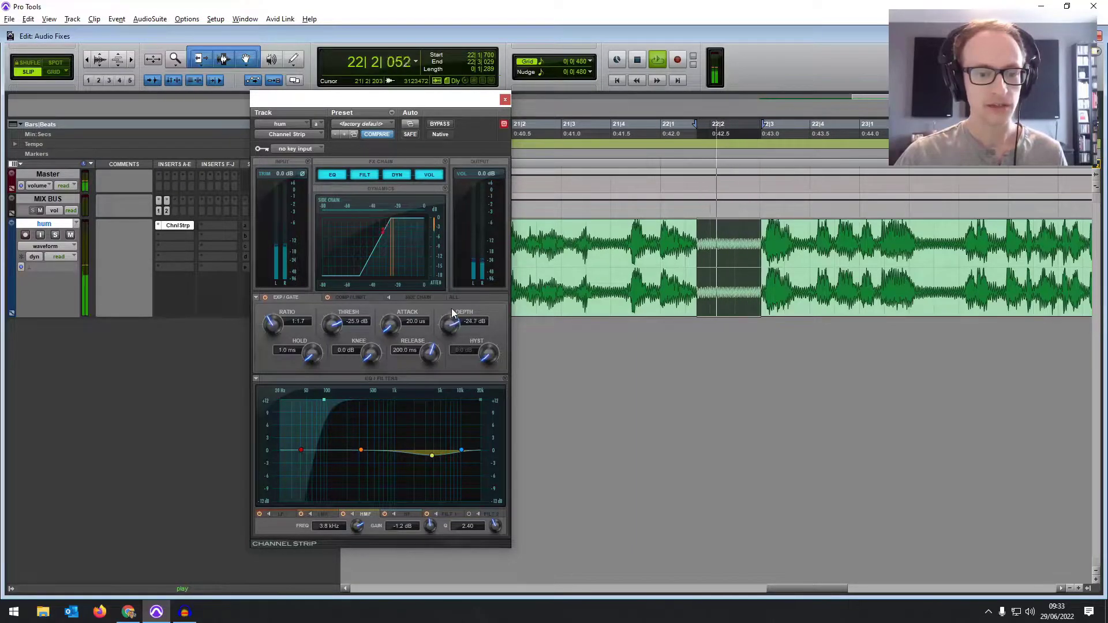
drag(452, 299, 456, 275)
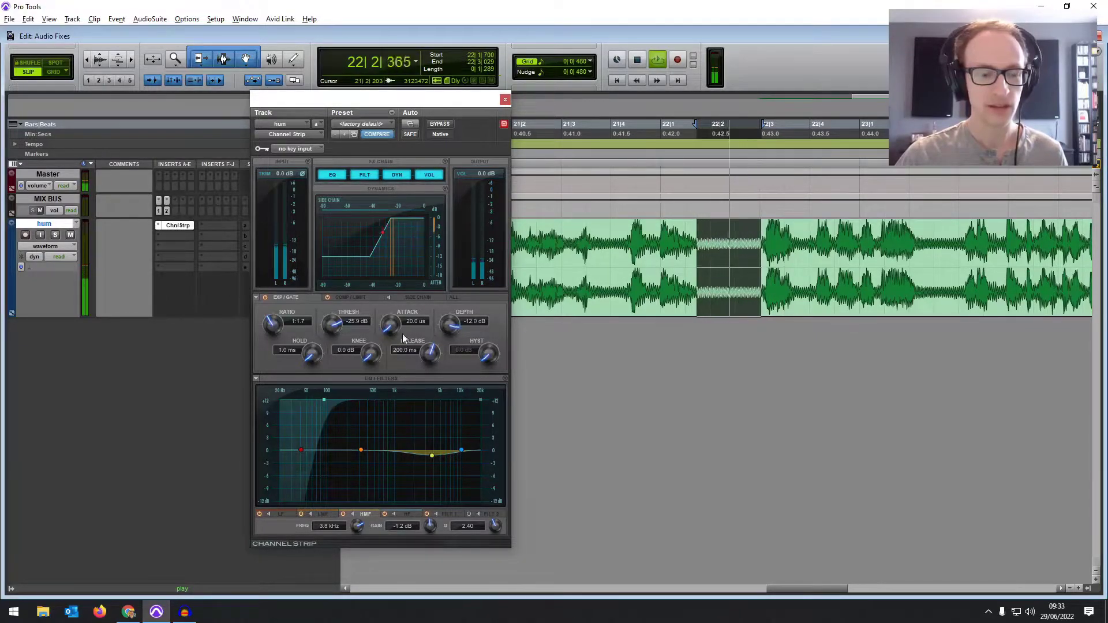
drag(369, 356, 373, 340)
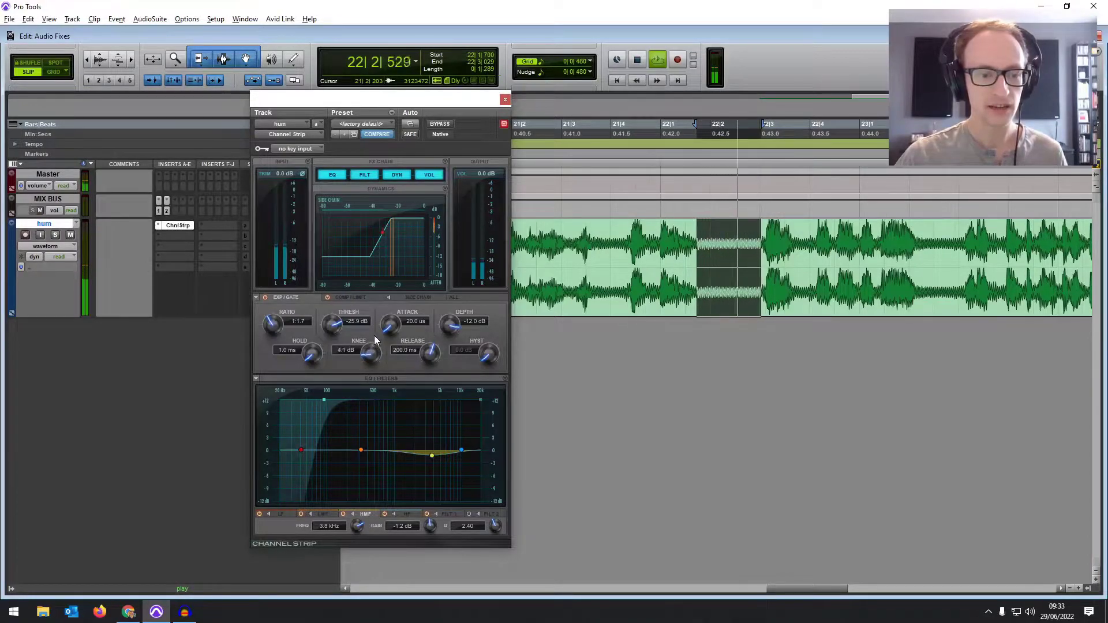
scroll(374, 340, down, 1)
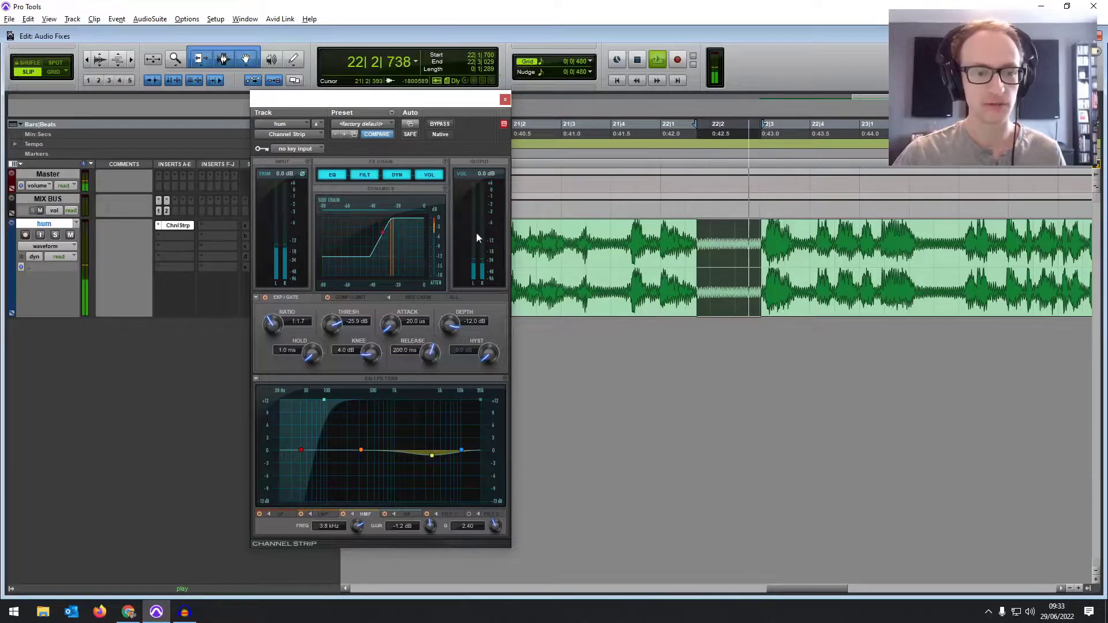
Replay the whole clip, steepen the gate ratio to about 1:3, and select the hum clip.
key(r)
key(r)
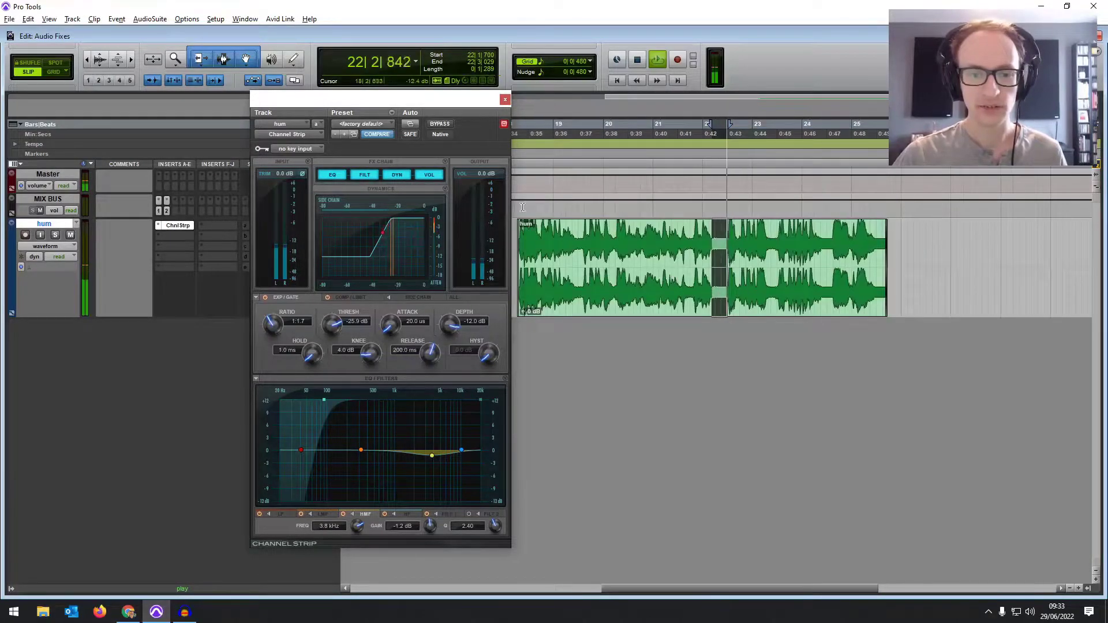
key(space)
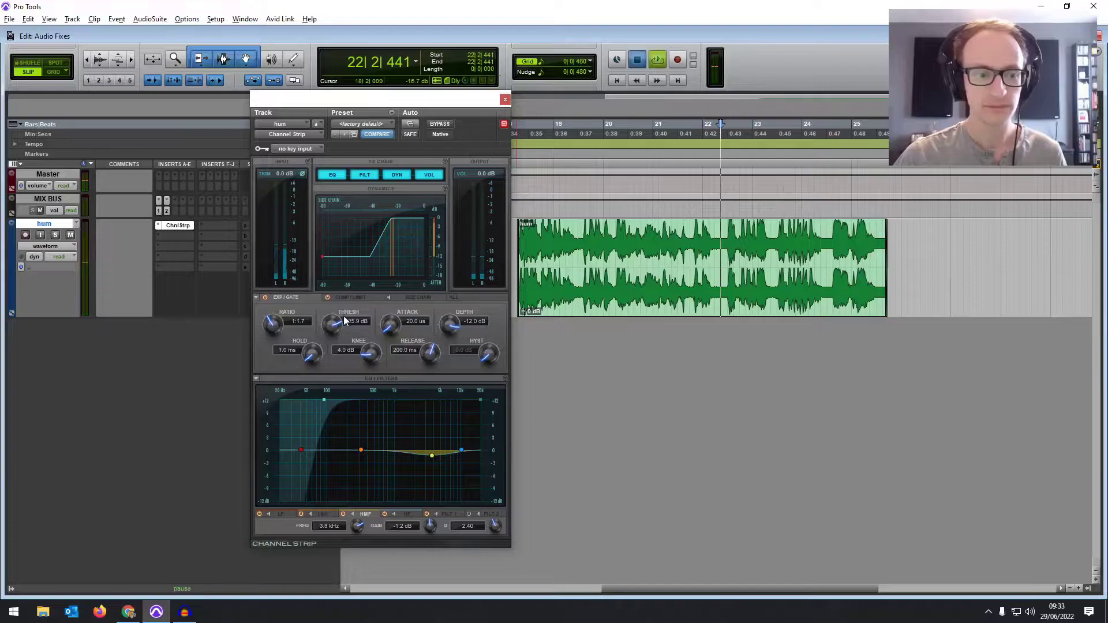
key(space)
drag(273, 327, 289, 296)
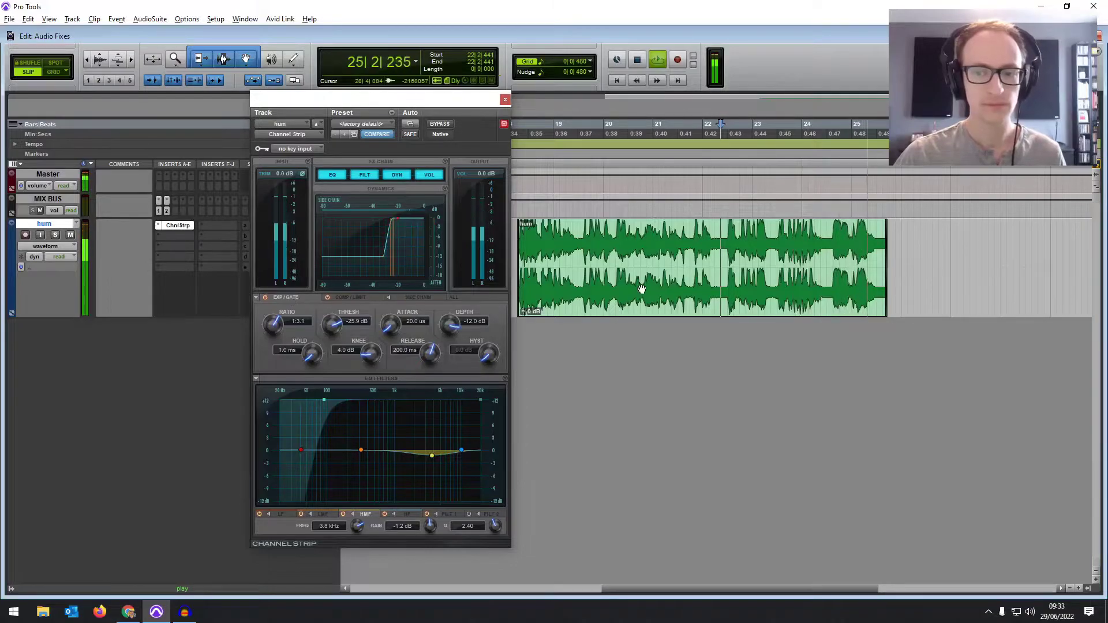
key(space)
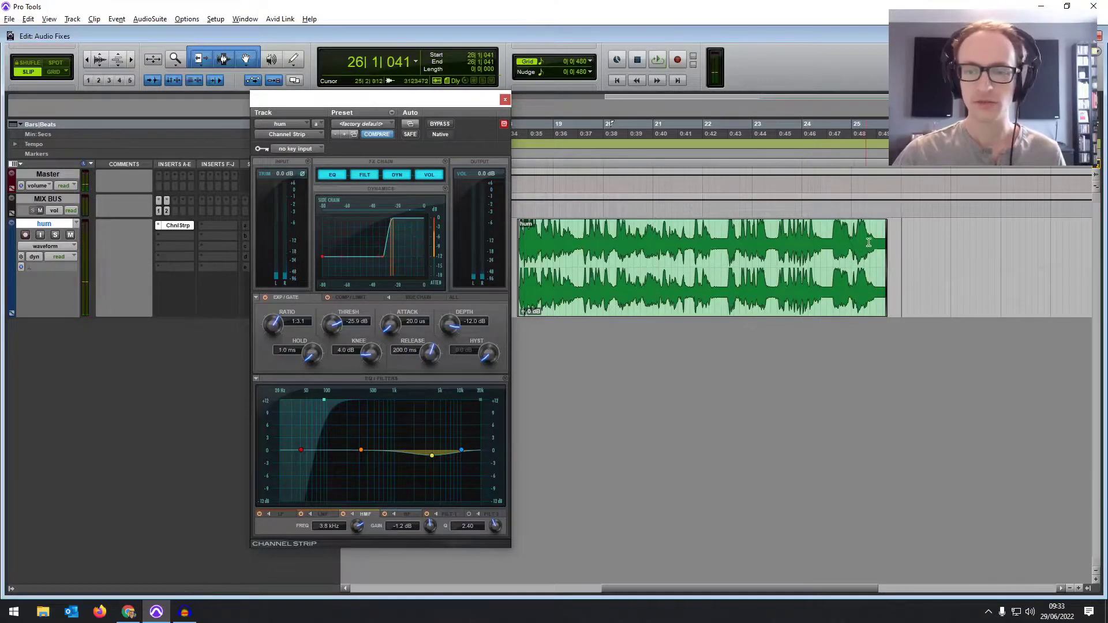
double_click(584, 295)
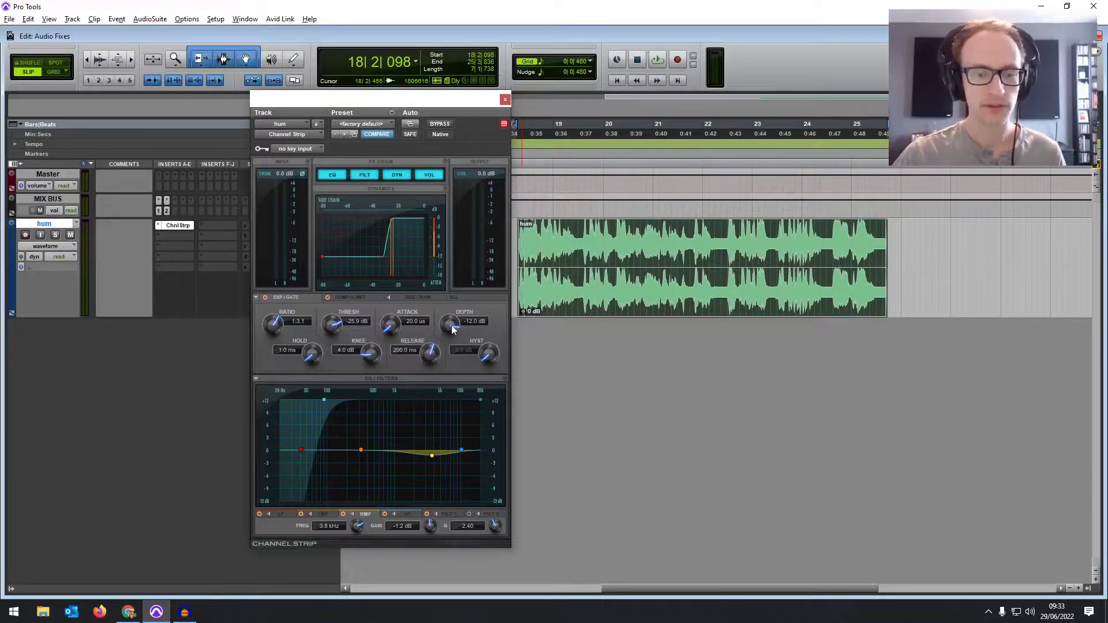
Deepen the gate depth to -17.5 dB during playback, then audition ranges around bar 22.
key(space)
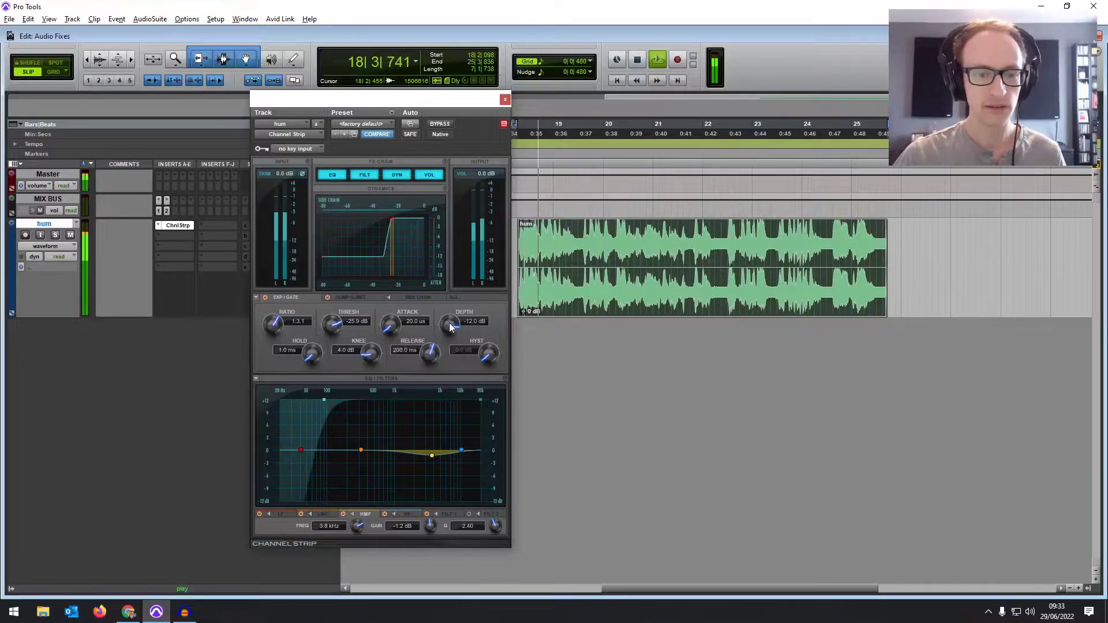
drag(451, 327, 446, 346)
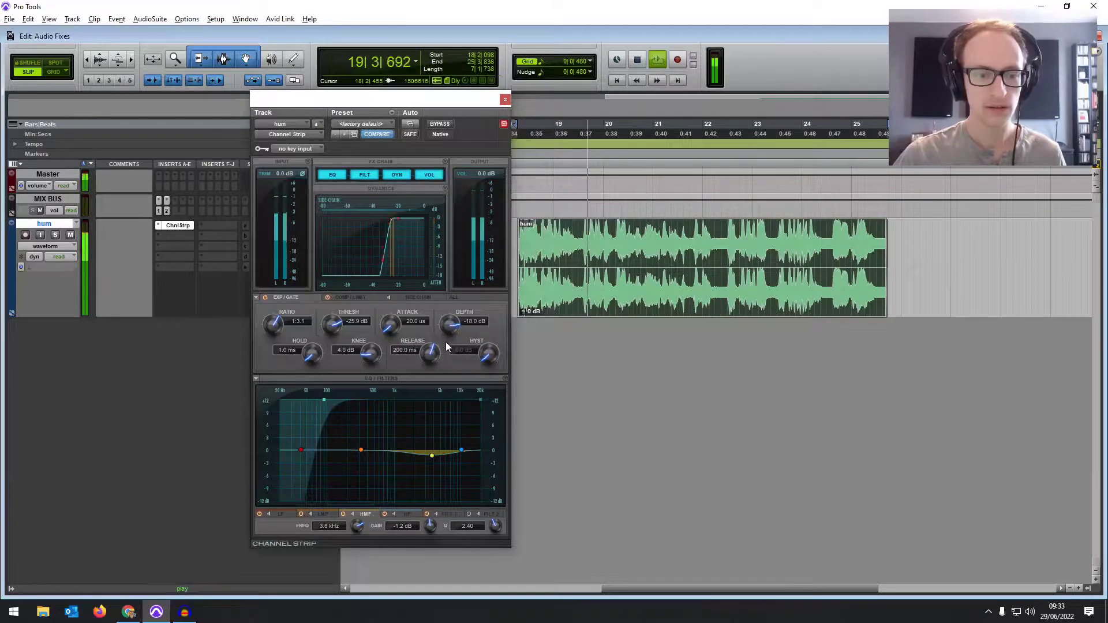
drag(445, 339, 445, 337)
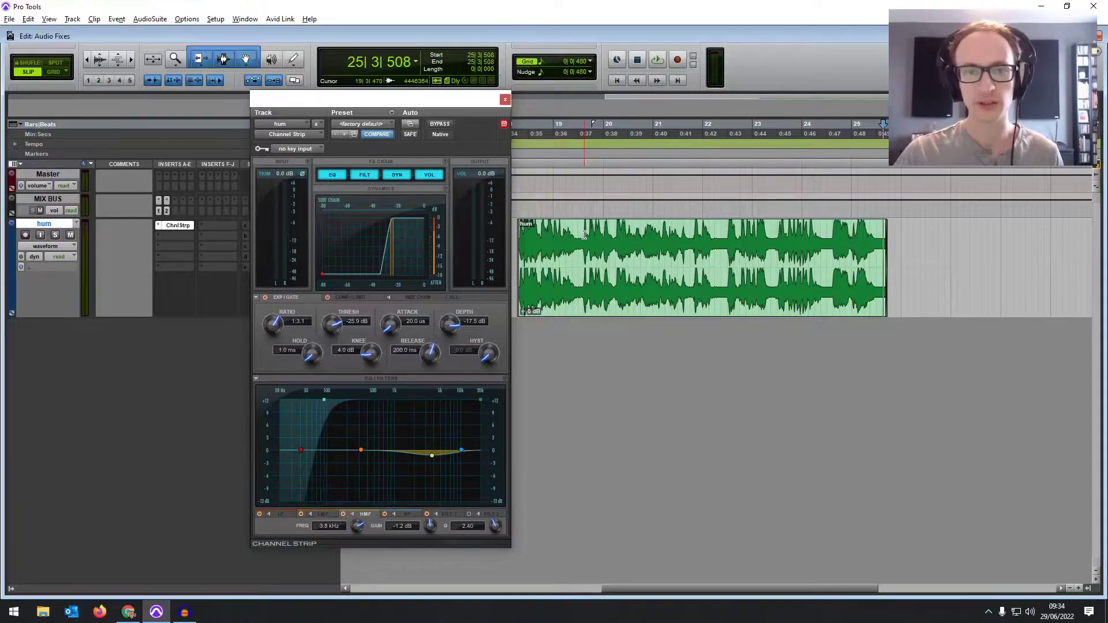
double_click(615, 285)
click(637, 260)
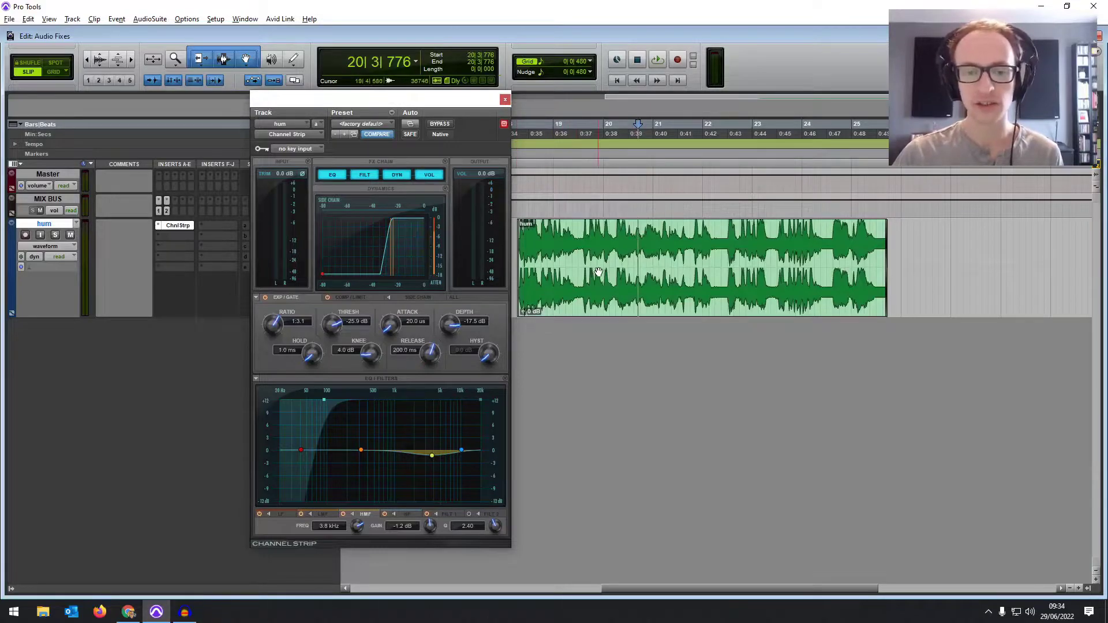
drag(715, 237, 724, 237)
click(725, 236)
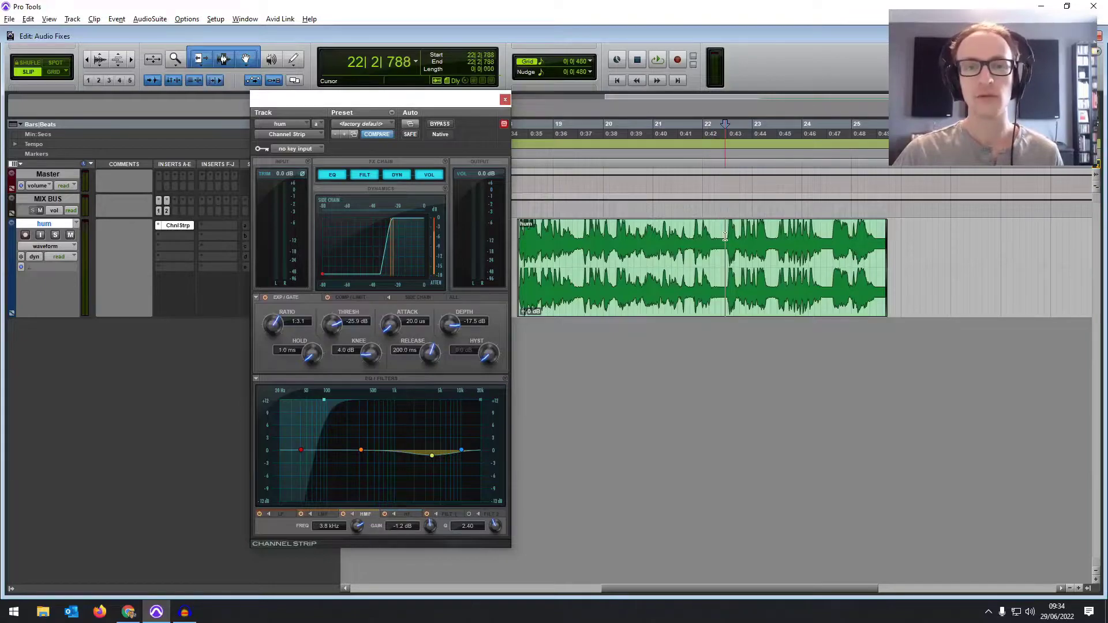
click(691, 289)
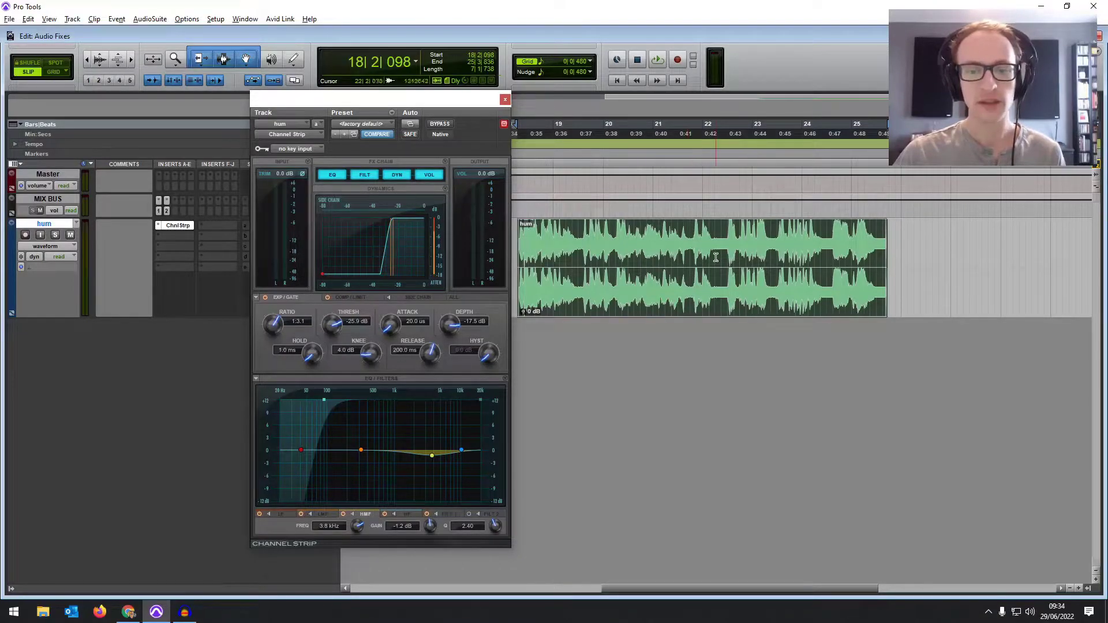
Zoom in at bar 22 and silence the quiet gap after 22|2 as its own clip.
click(718, 239)
key(ctrl+])
key(ctrl+])
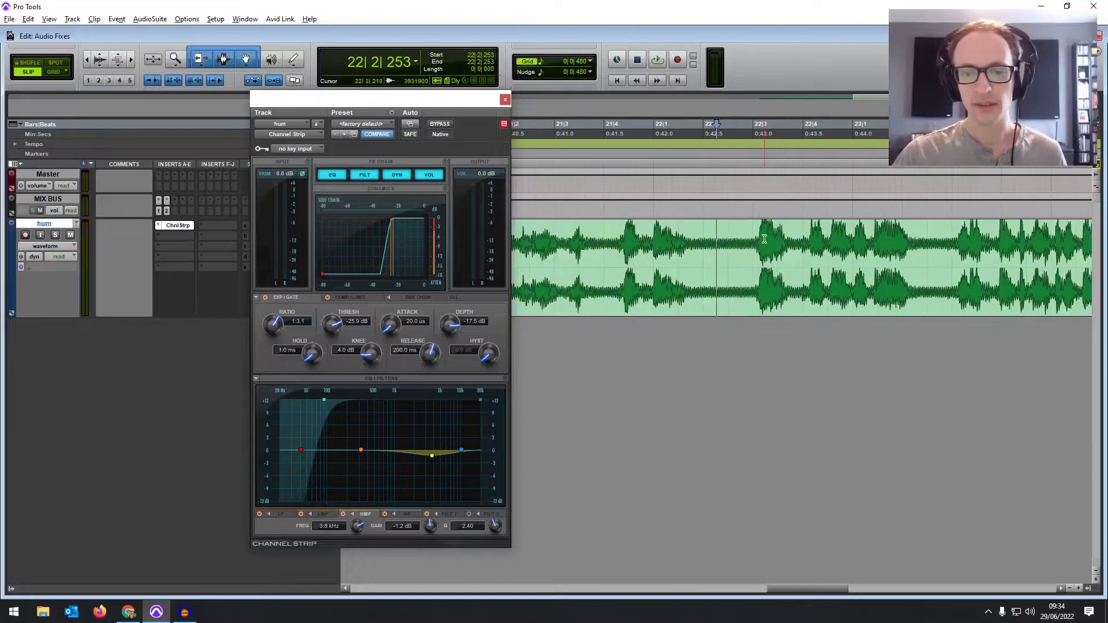
drag(756, 238, 687, 239)
drag(689, 312, 683, 331)
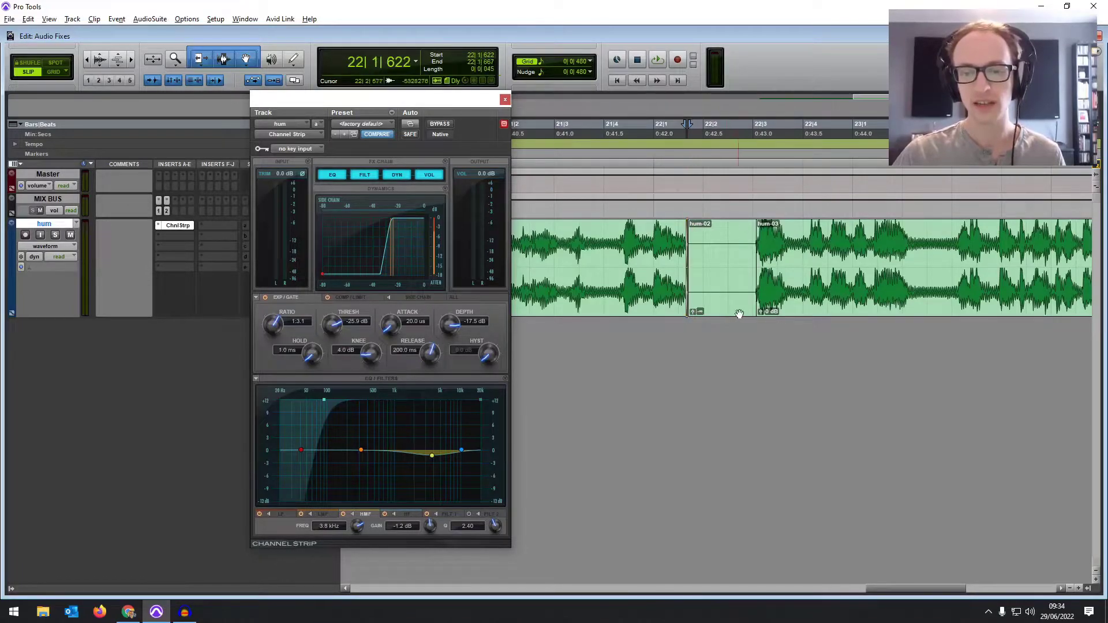
Play back from around 21|3 over the silenced gap, then undo the change and clear the selection.
click(760, 311)
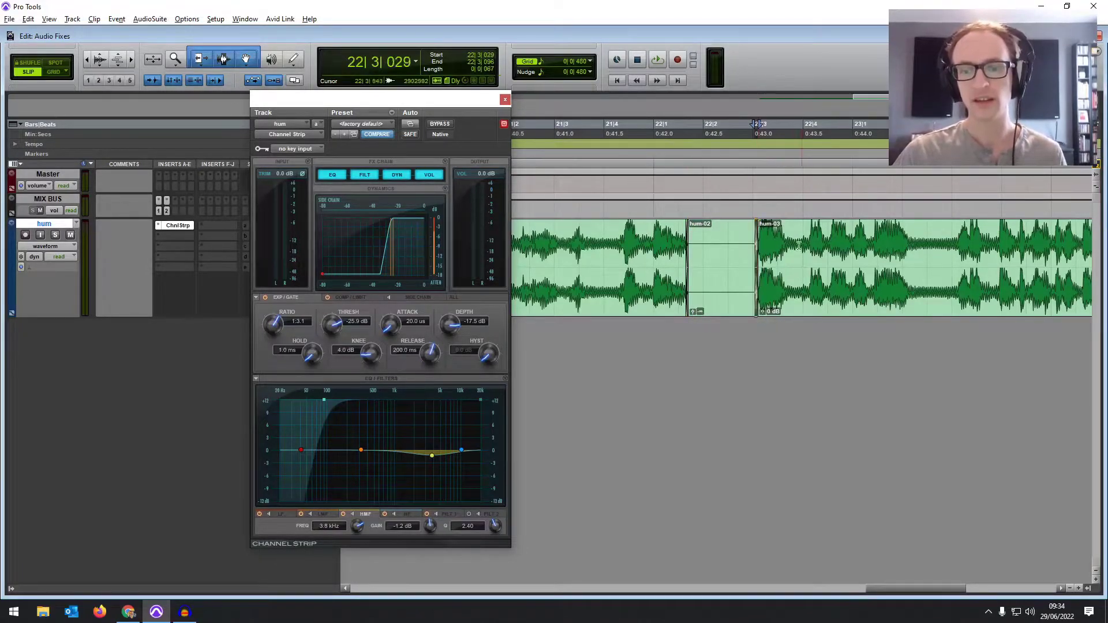
click(624, 226)
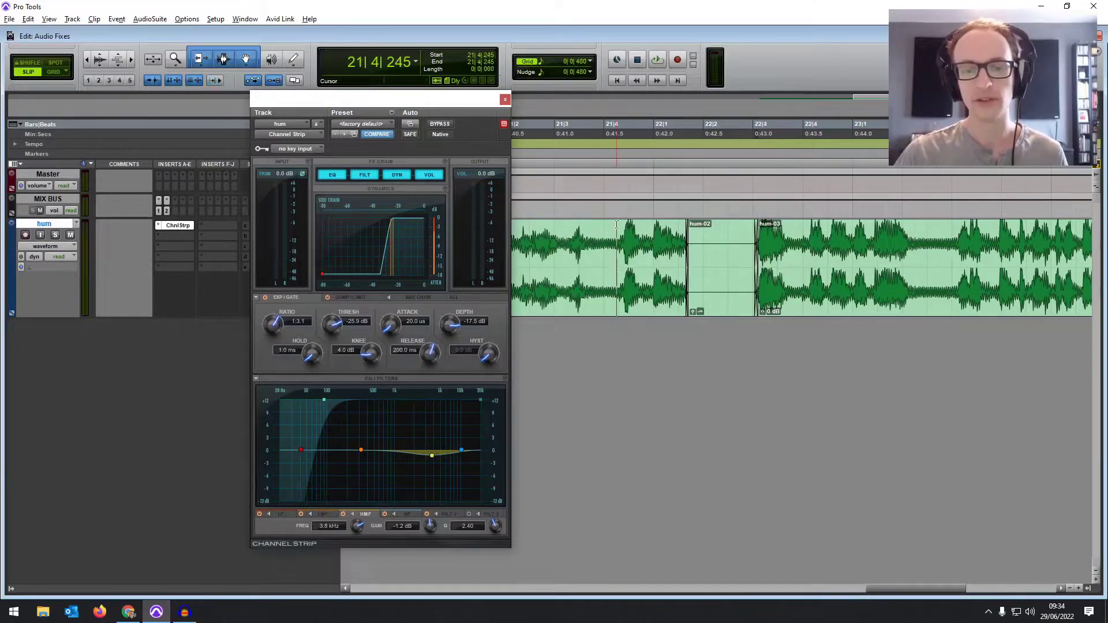
click(558, 238)
key(space)
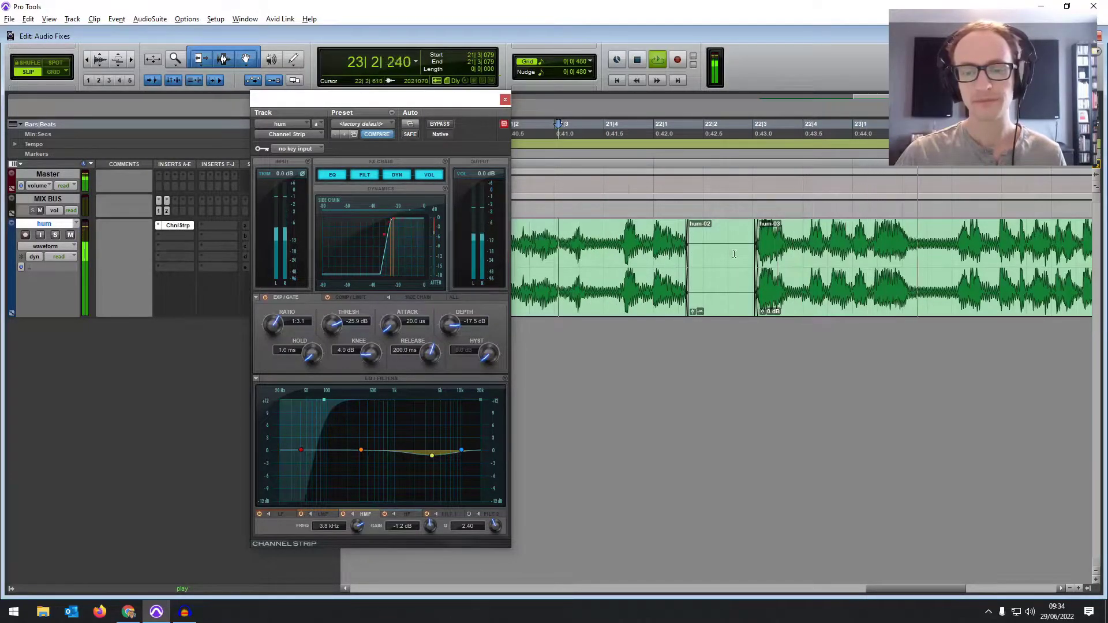
key(space)
key(ctrl+z)
key(ctrl+z)
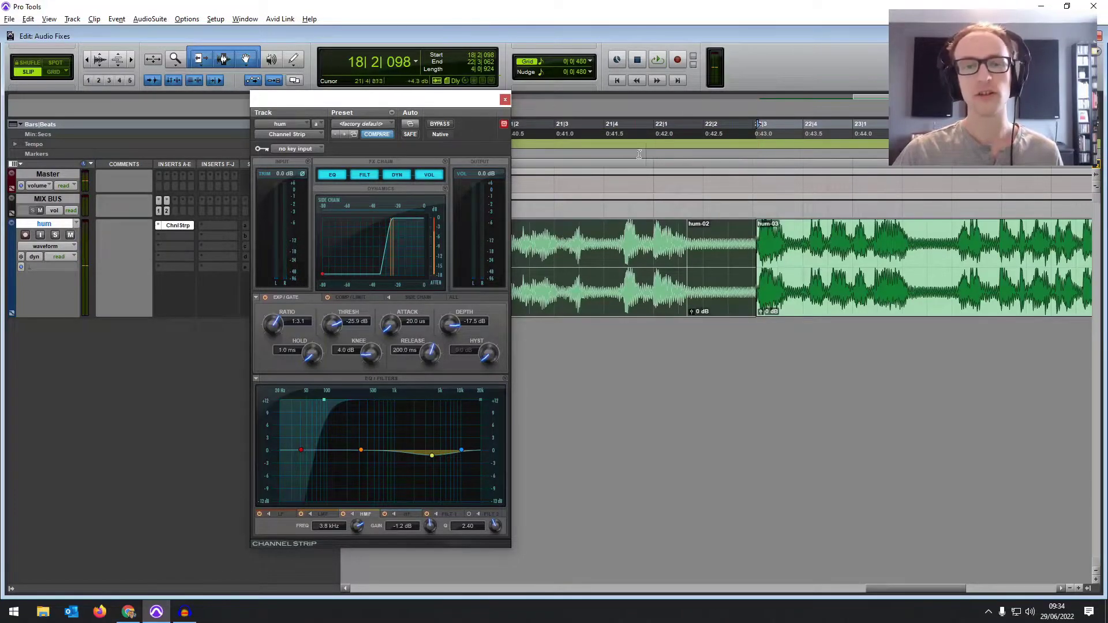
click(804, 243)
click(732, 248)
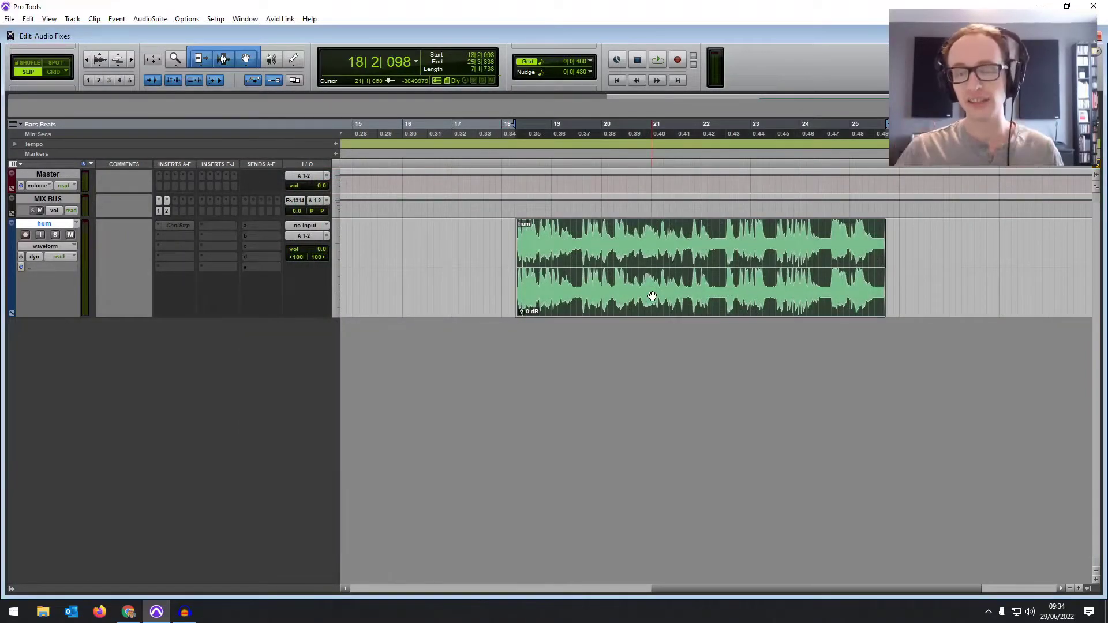
Open the RX 7 De-hum AudioSuite processor and set it to 60 Hz base with 8 harmonics.
click(151, 19)
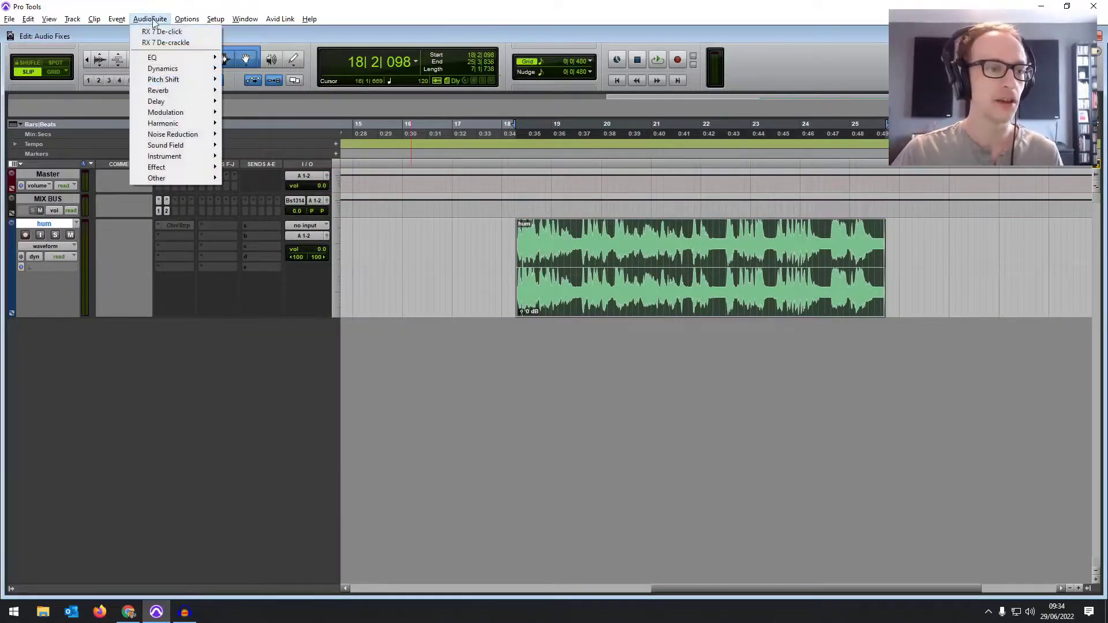
mouse_move(192, 135)
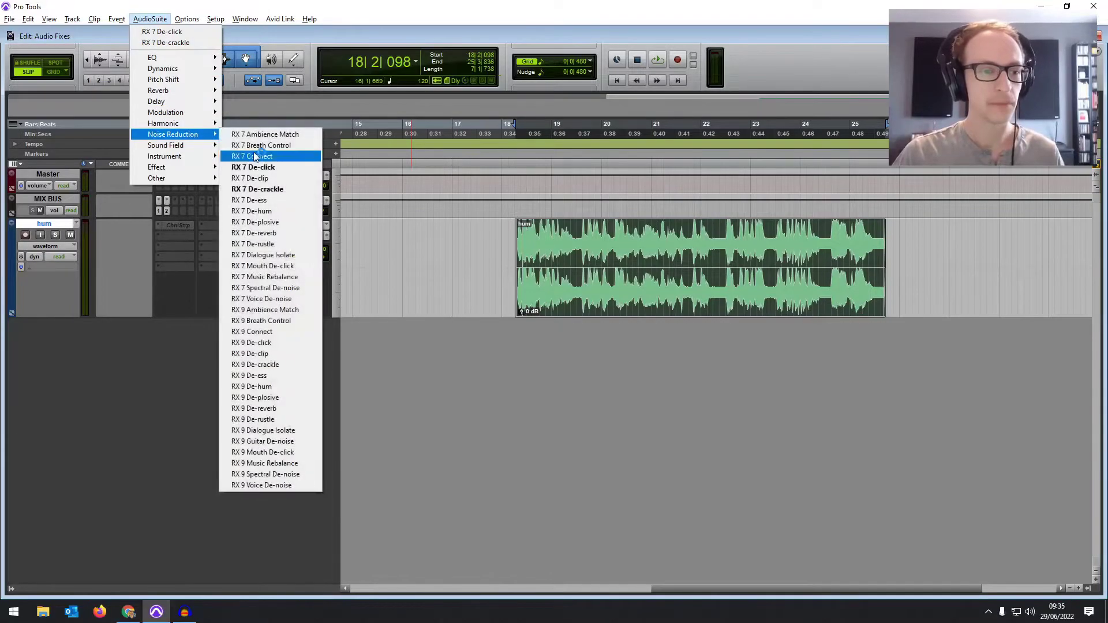
click(280, 212)
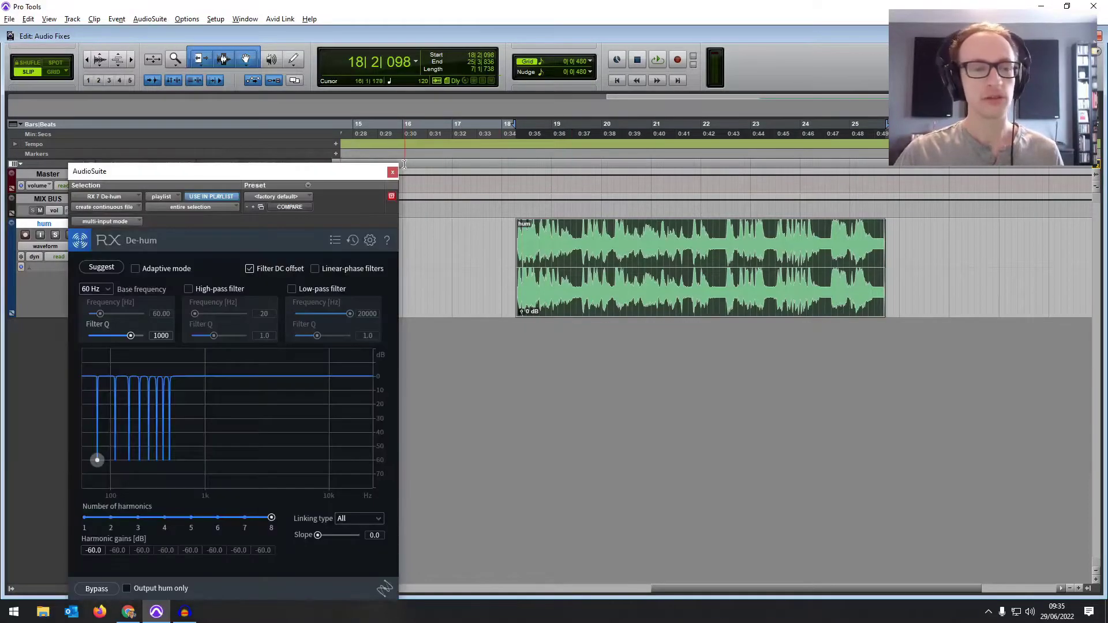
drag(340, 169, 449, 116)
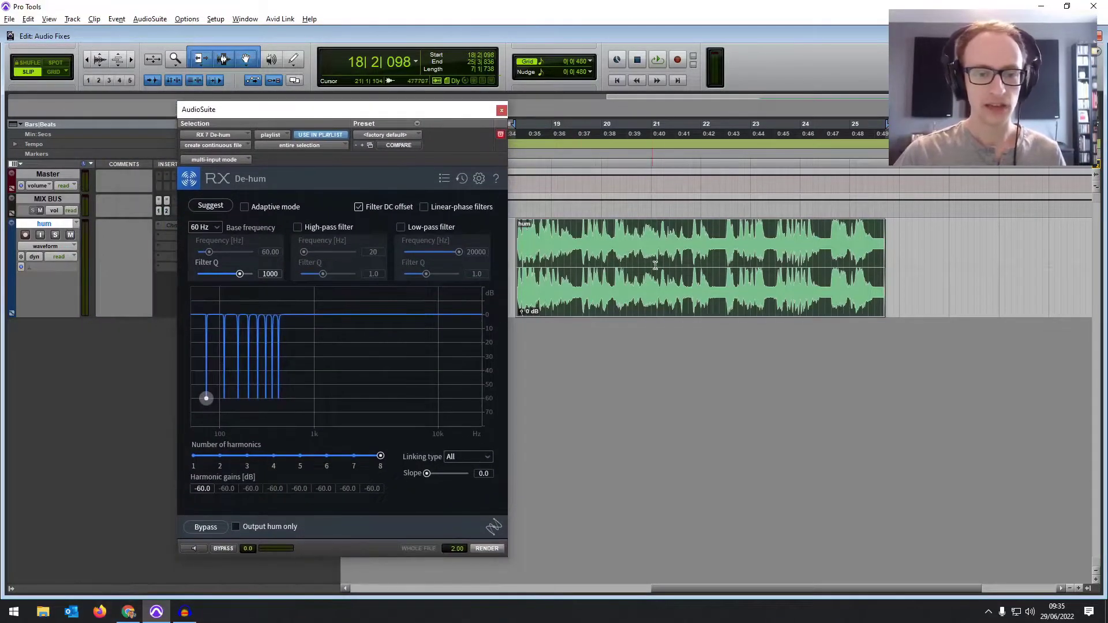
scroll(698, 284, left, 3)
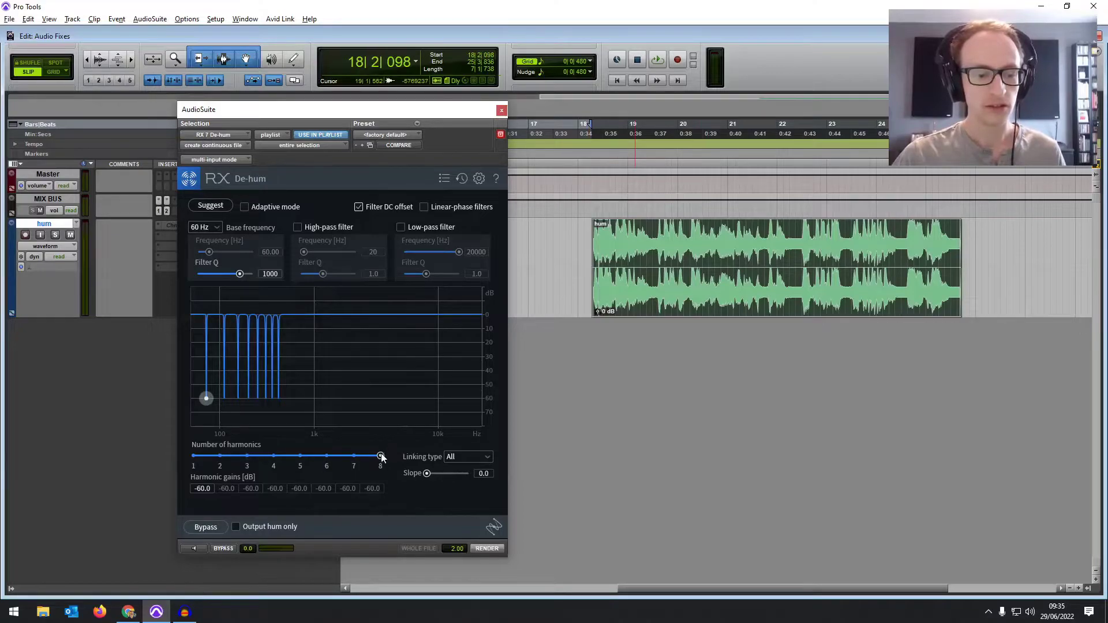
mouse_move(381, 457)
mouse_down()
mouse_move(220, 460)
mouse_move(392, 458)
mouse_up()
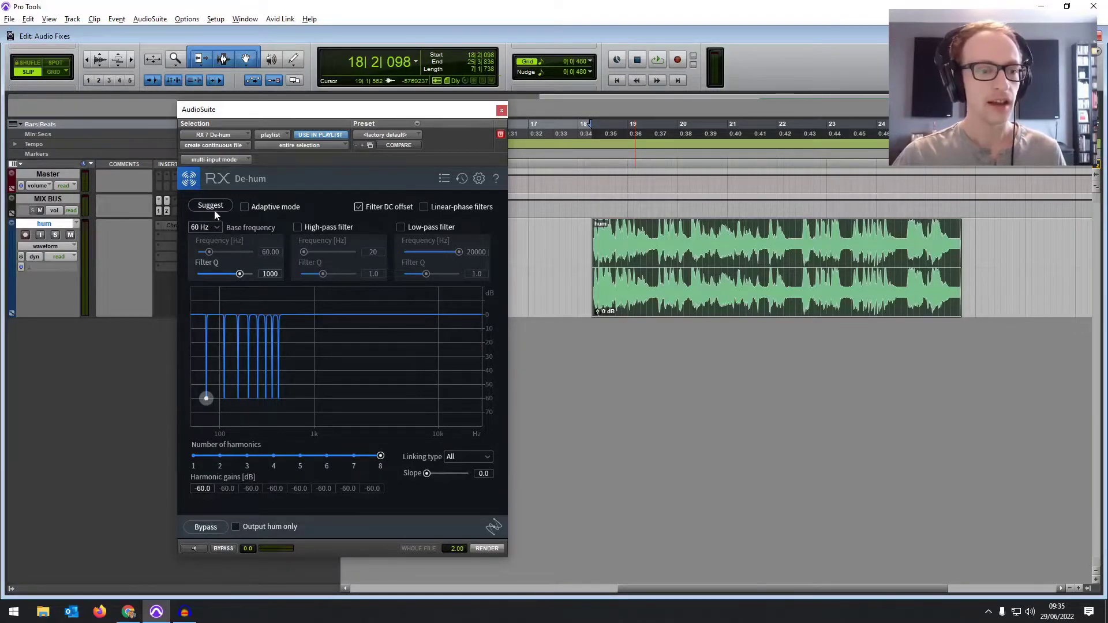
Select the quiet hum-only section, then select the whole hum clip and zoom out.
click(691, 259)
click(804, 238)
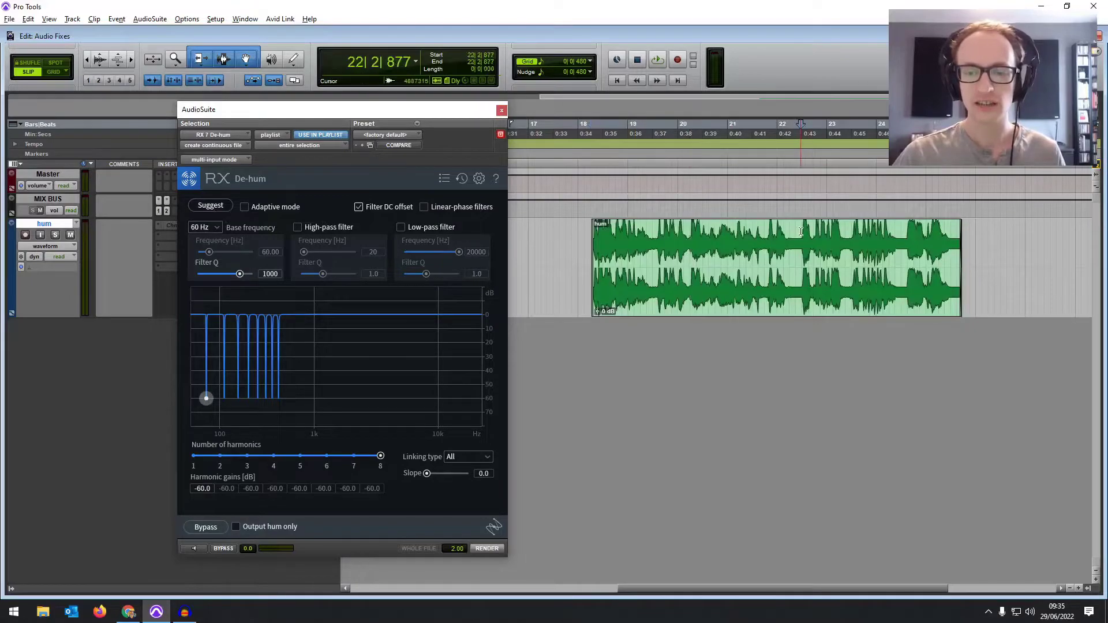
key(ctrl+bracketright)
key(ctrl+bracketright)
drag(660, 236, 721, 236)
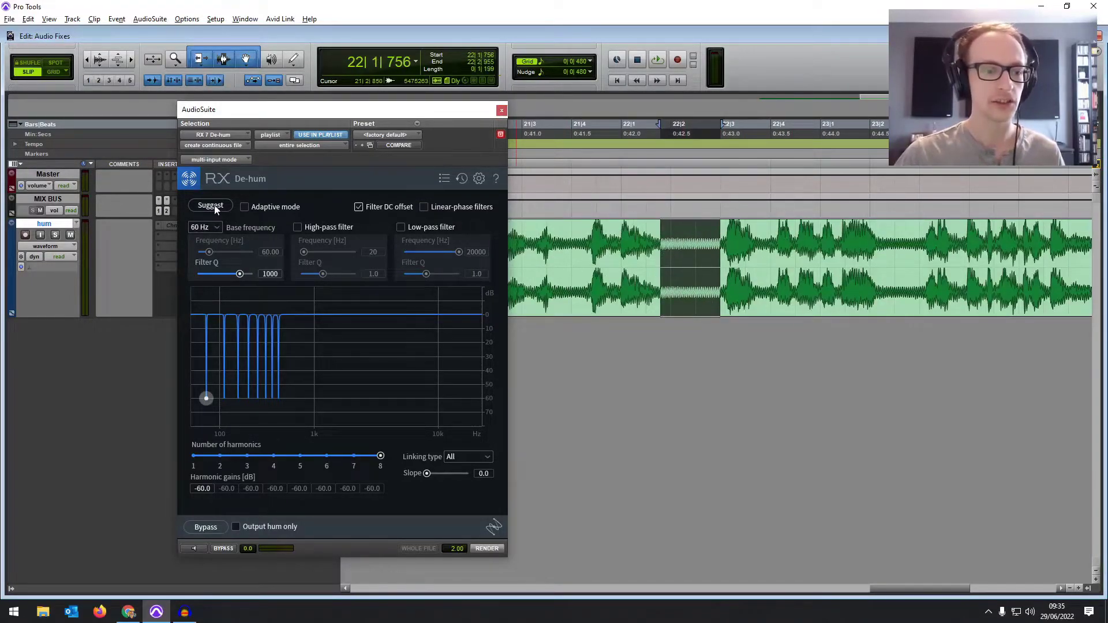
click(603, 257)
click(598, 277)
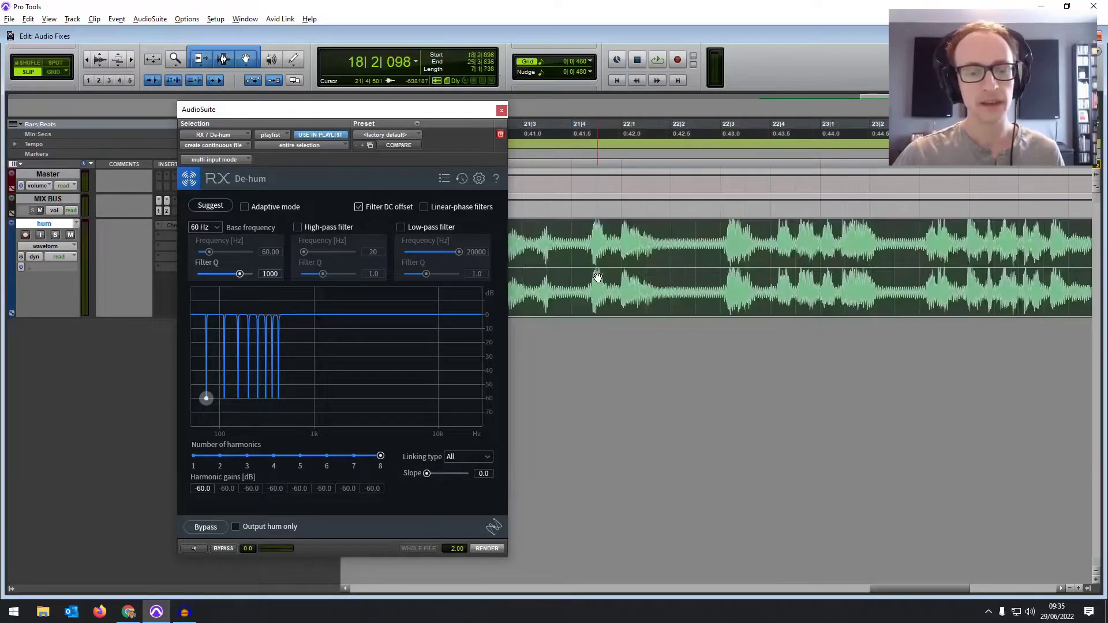
key(ctrl+bracketleft)
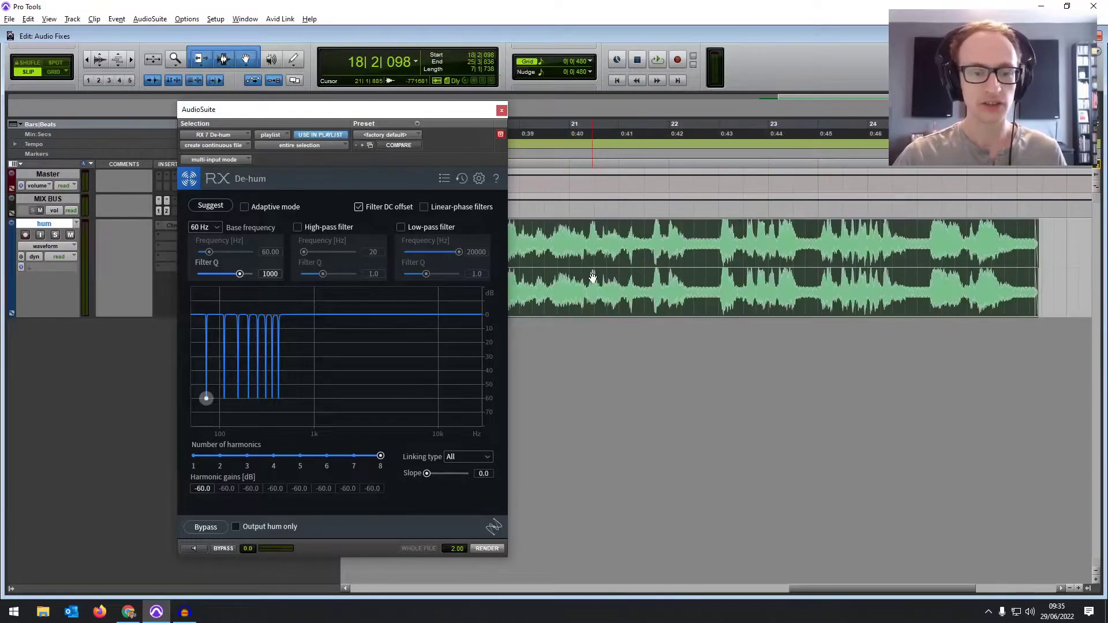
drag(464, 111, 313, 86)
key(ctrl+bracketleft)
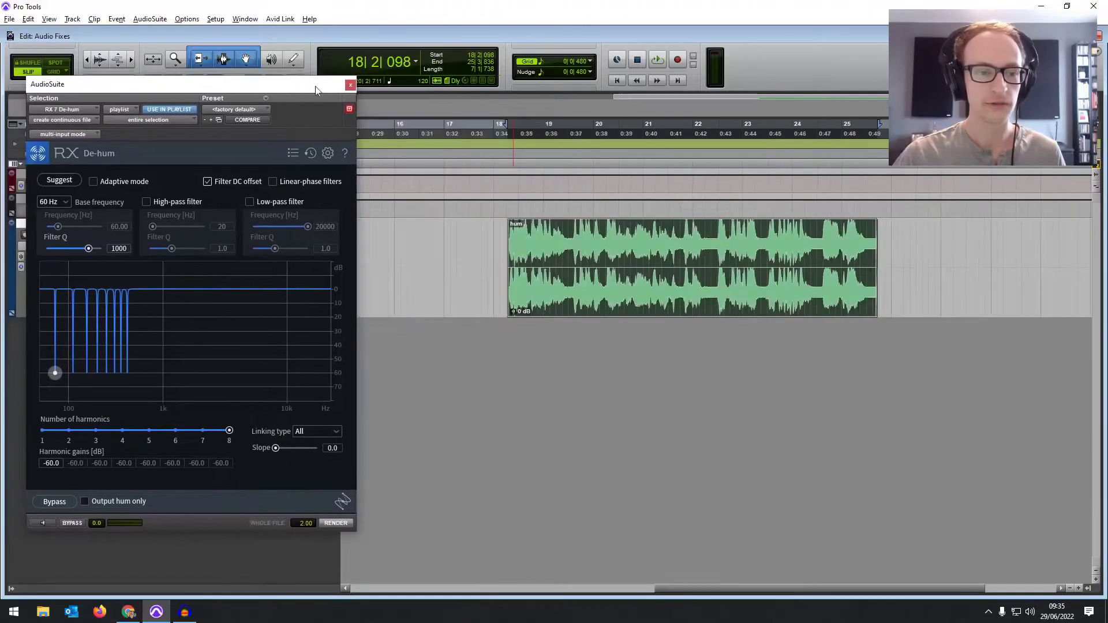
Turn on Adaptive mode, render De-hum onto the clip, and play the processed audio from its start.
click(102, 183)
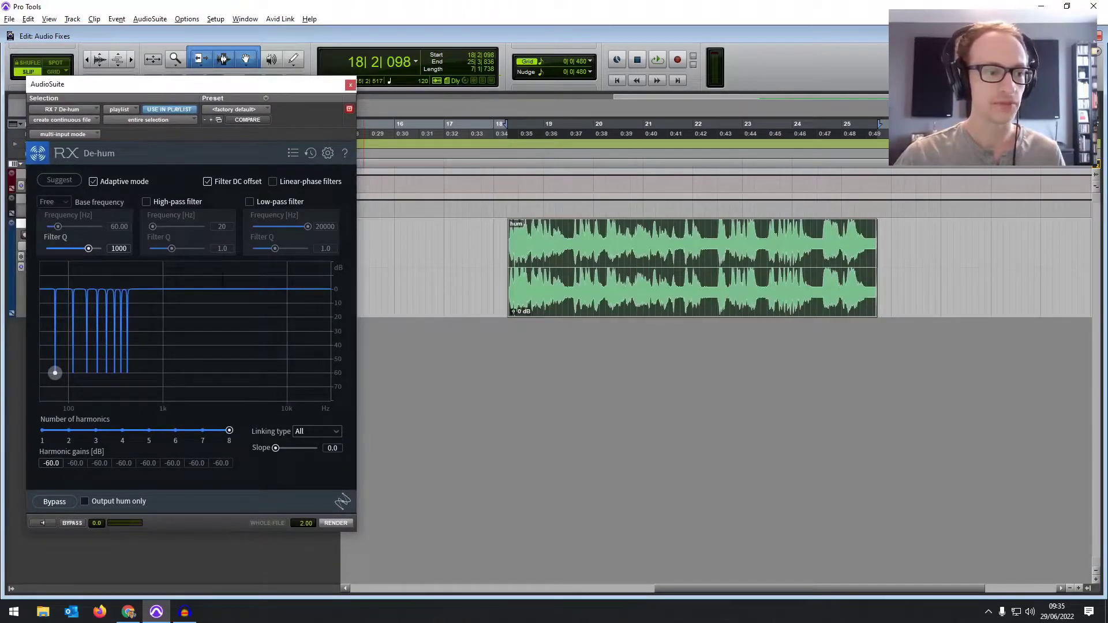
click(338, 523)
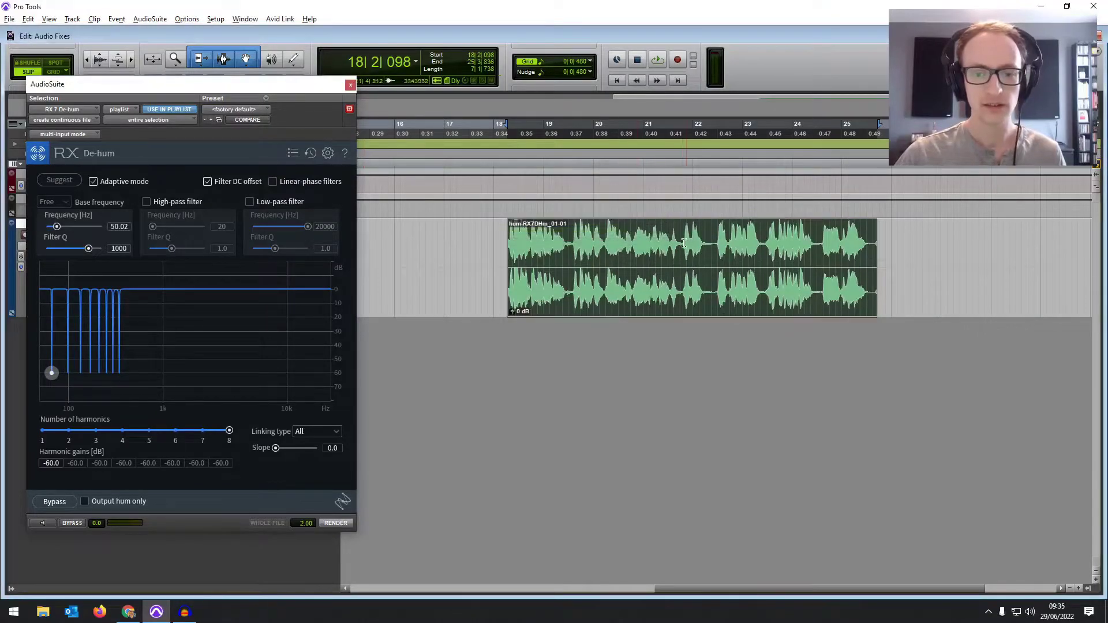
click(685, 243)
click(706, 242)
click(705, 237)
key(ctrl+bracketright)
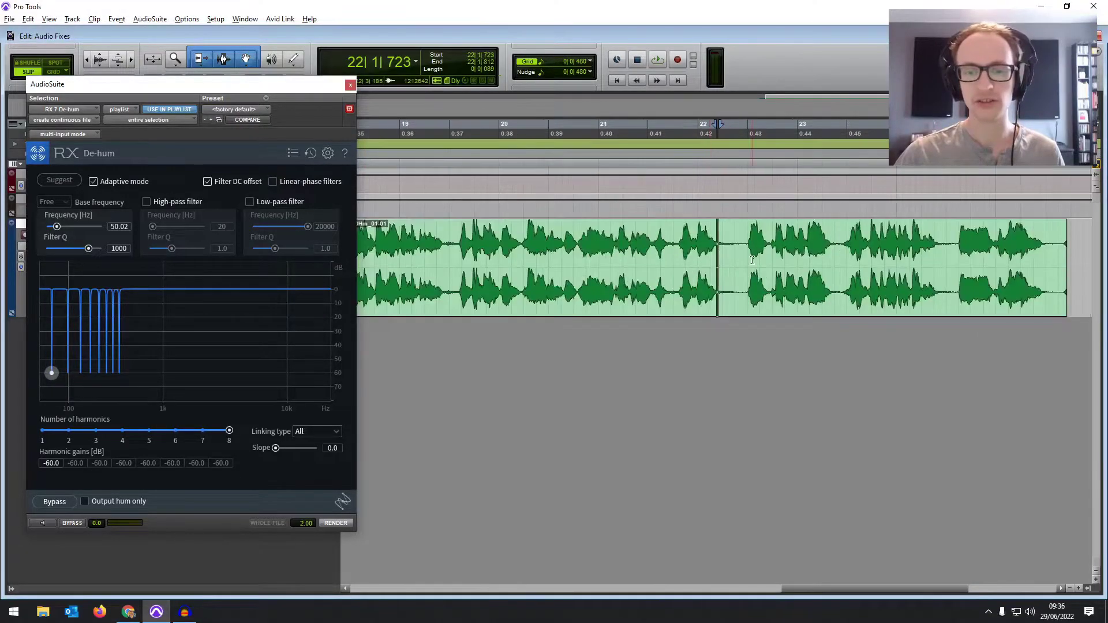
scroll(439, 240, left, 2)
click(407, 240)
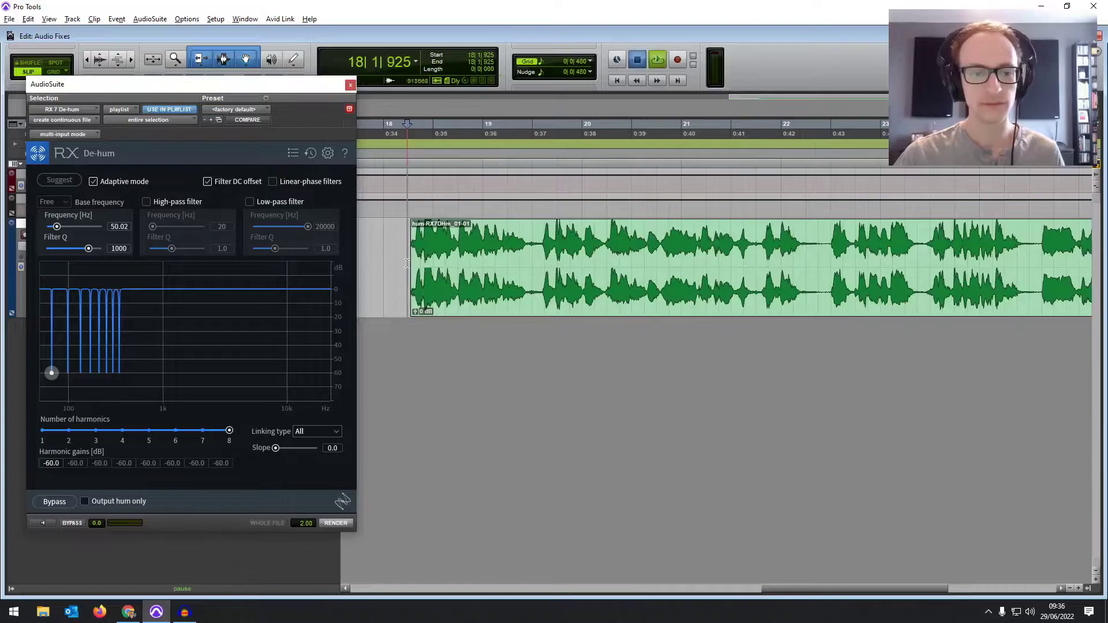
key(space)
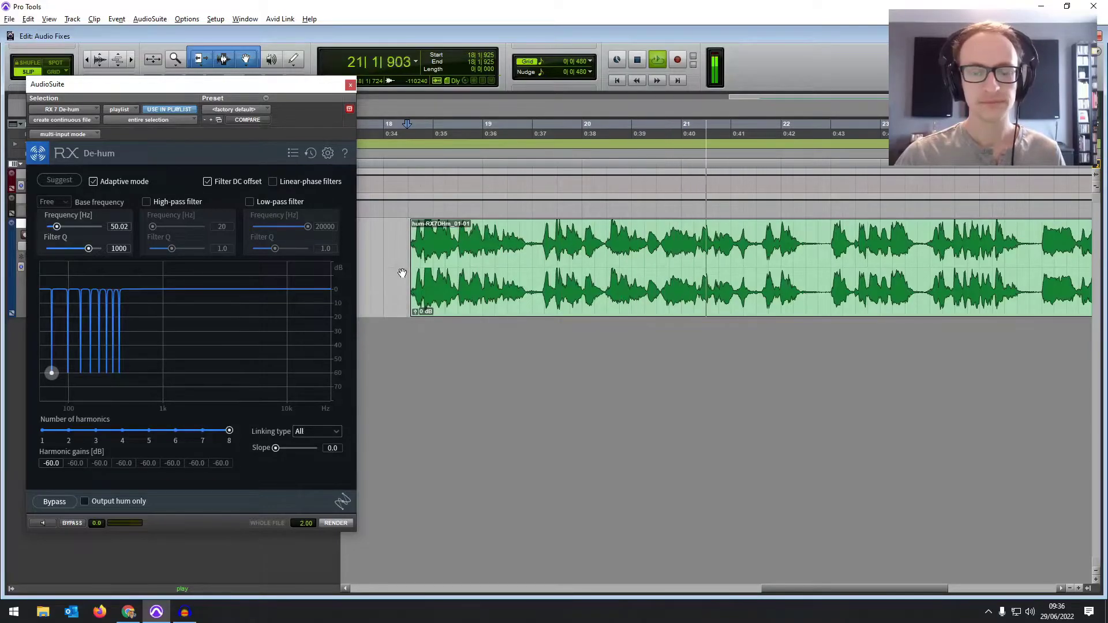
Undo the De-hum render, close the De-hum window, and zoom out over the original hum track.
key(ctrl+z)
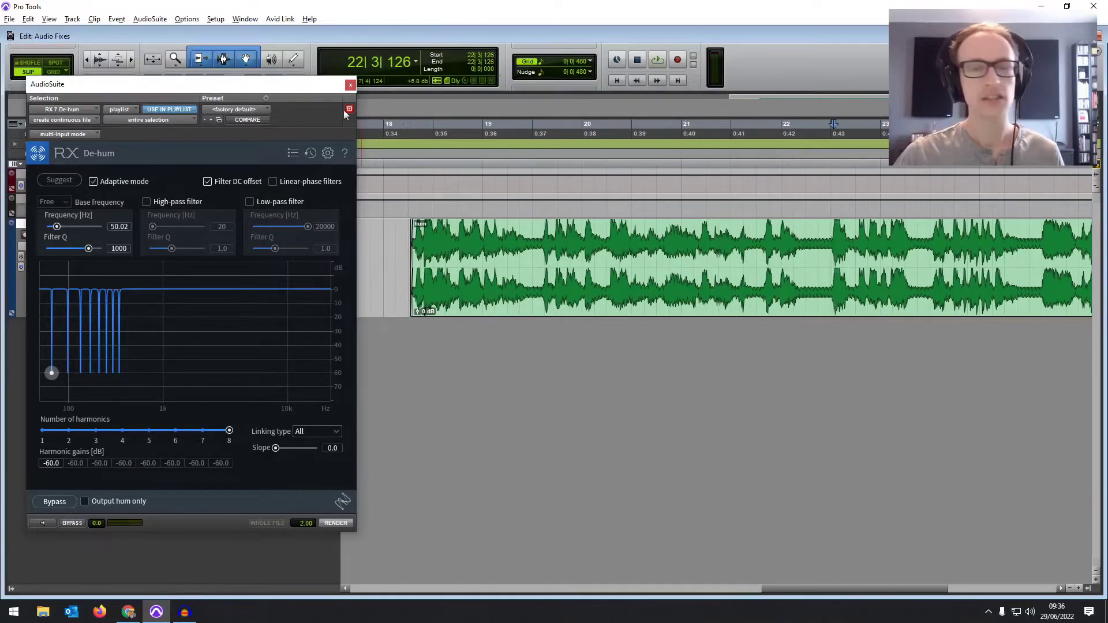
key(space)
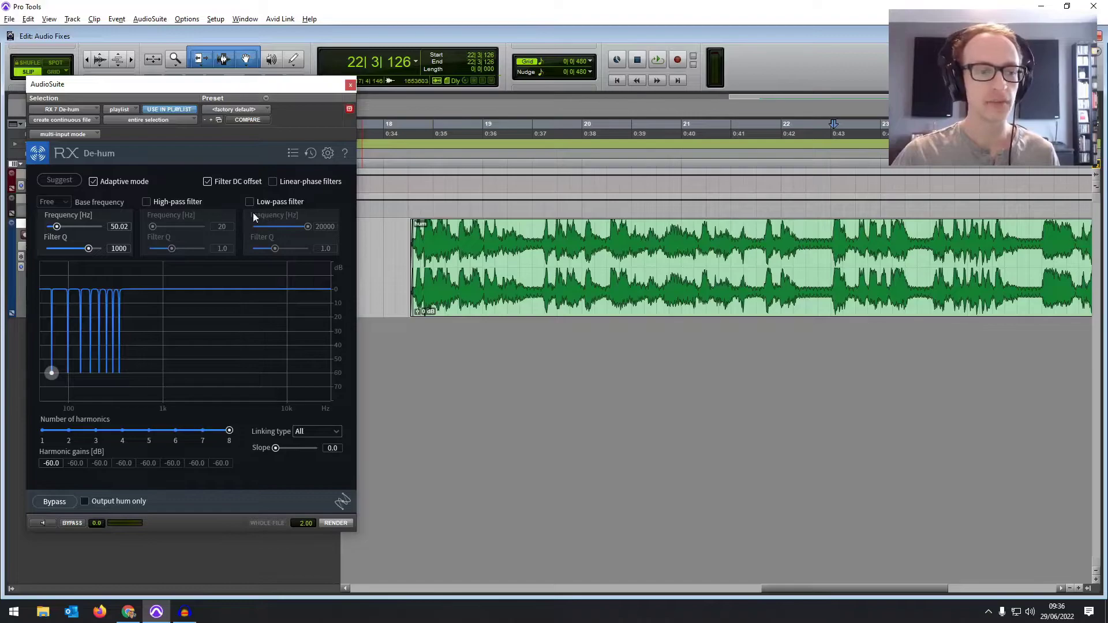
click(350, 85)
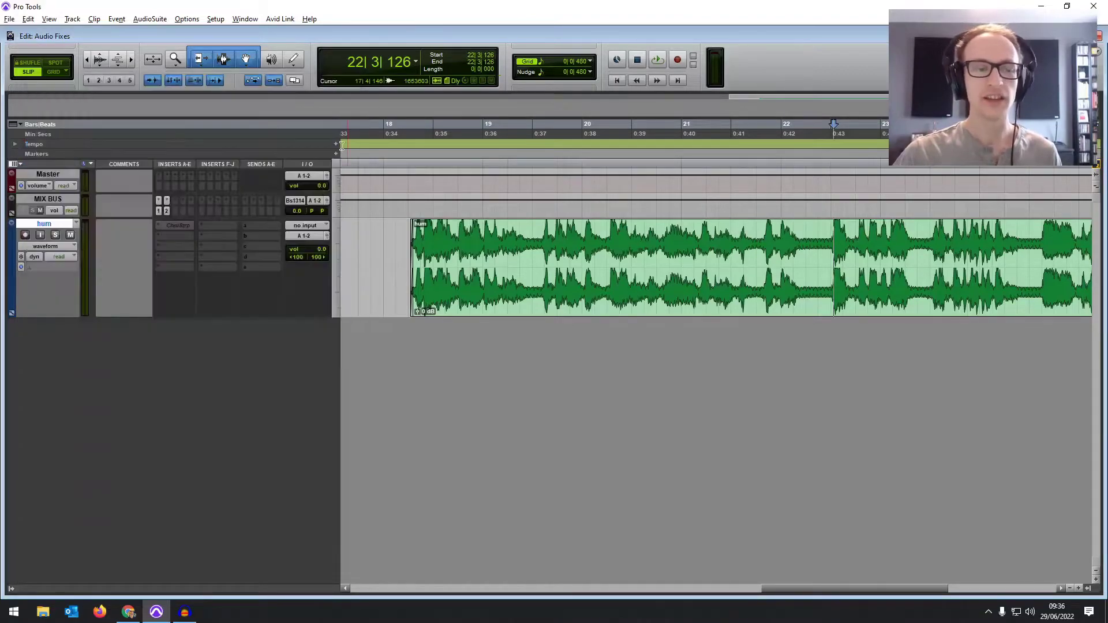
click(702, 266)
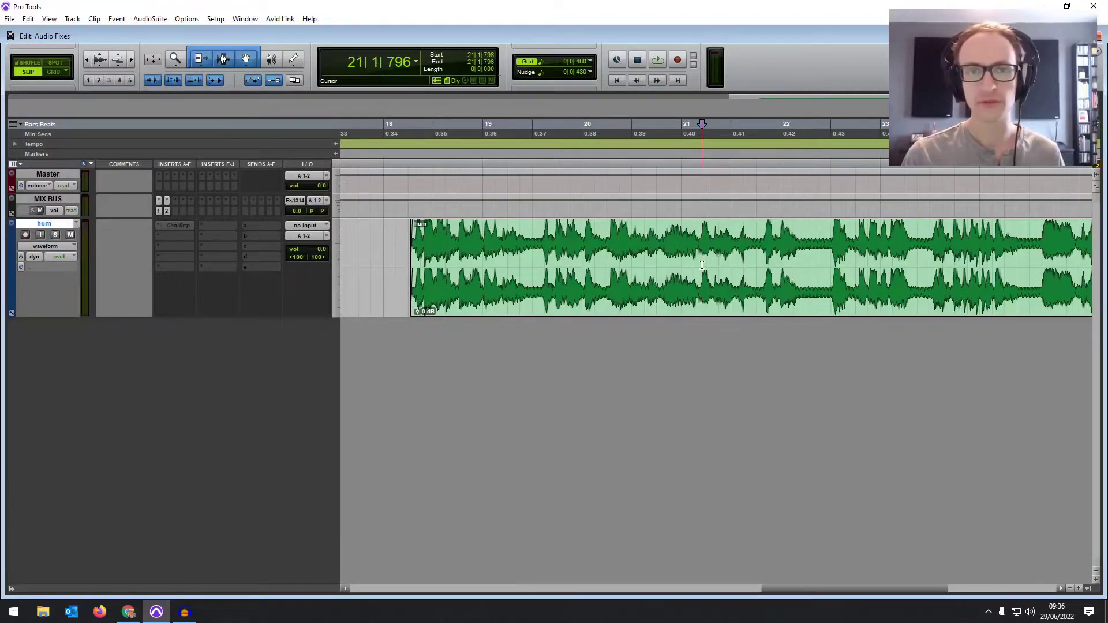
click(748, 249)
drag(536, 237, 675, 242)
click(767, 222)
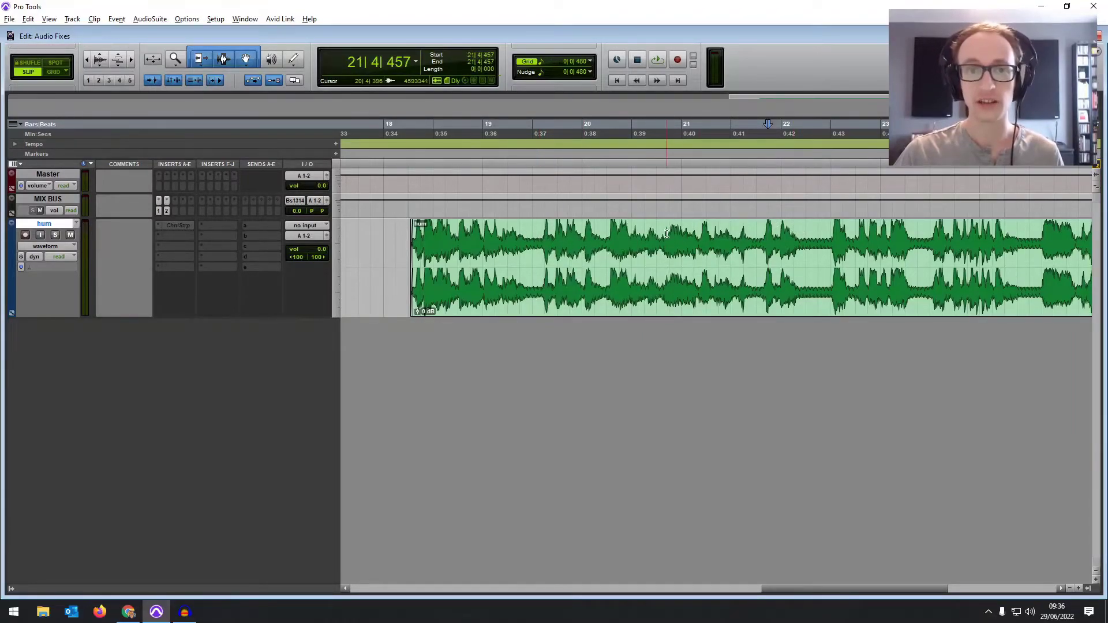
click(800, 238)
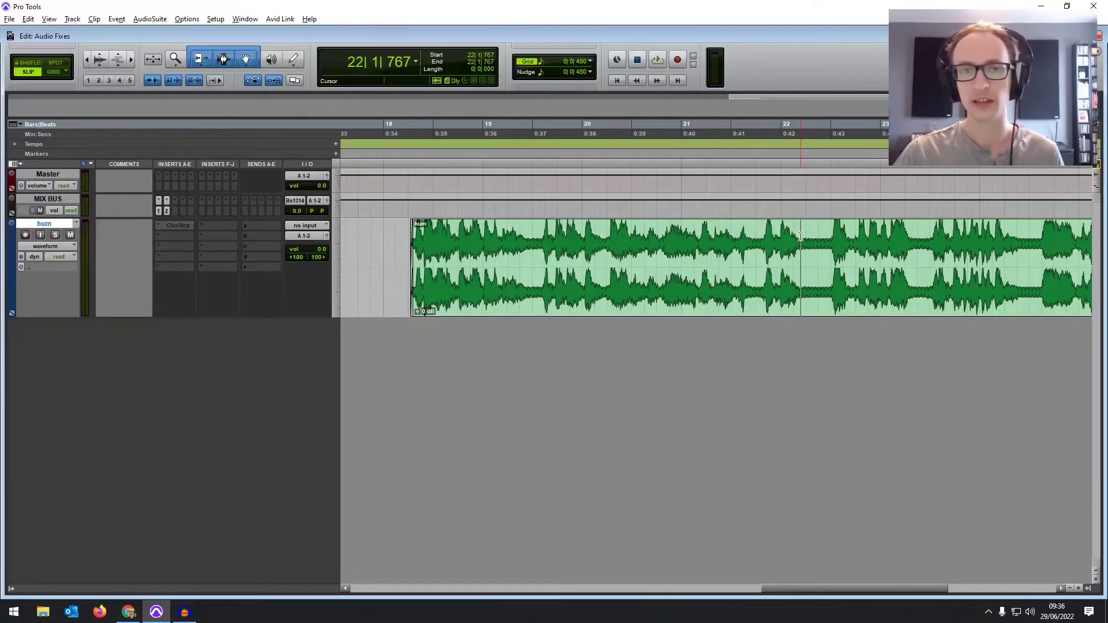
key(r)
scroll(747, 252, right, 2)
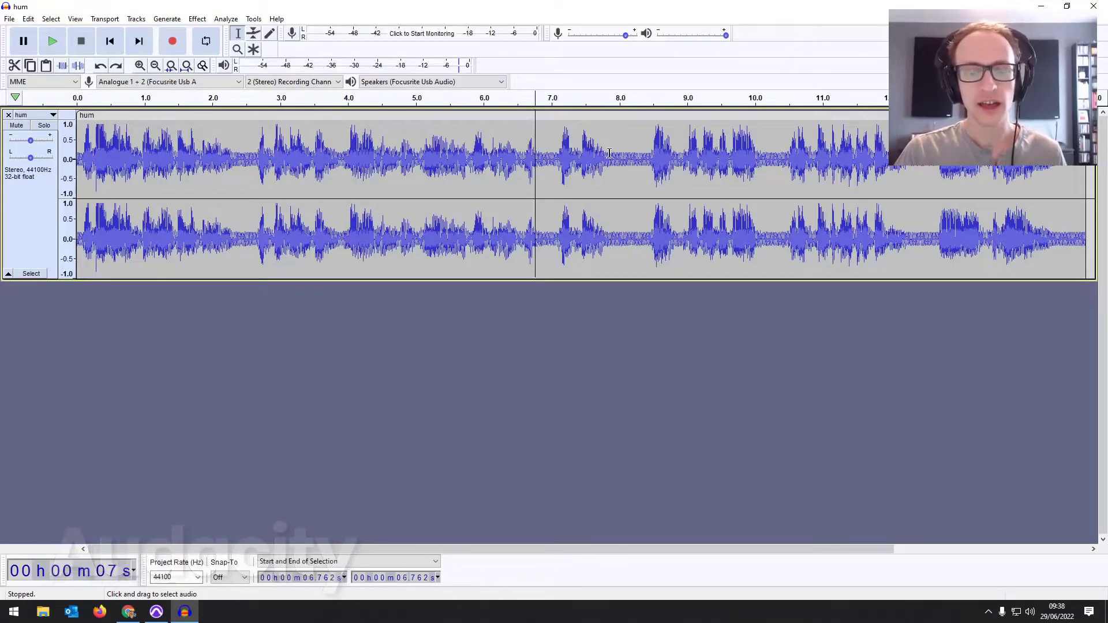
Capture a noise profile from the quiet hum-only stretch around 8 seconds.
click(602, 156)
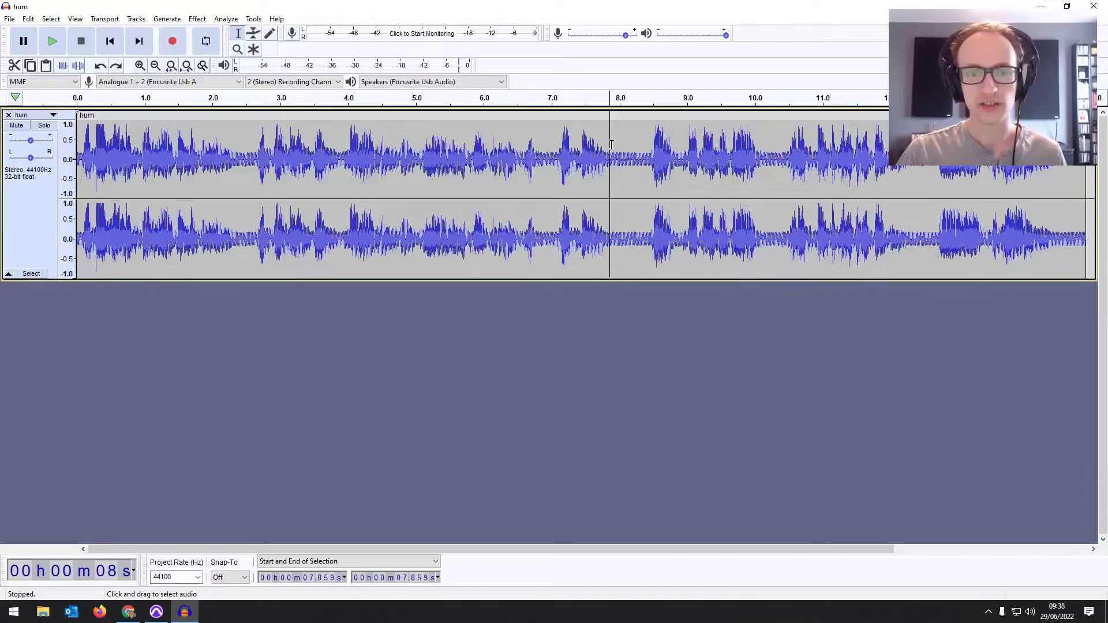
drag(612, 144, 649, 141)
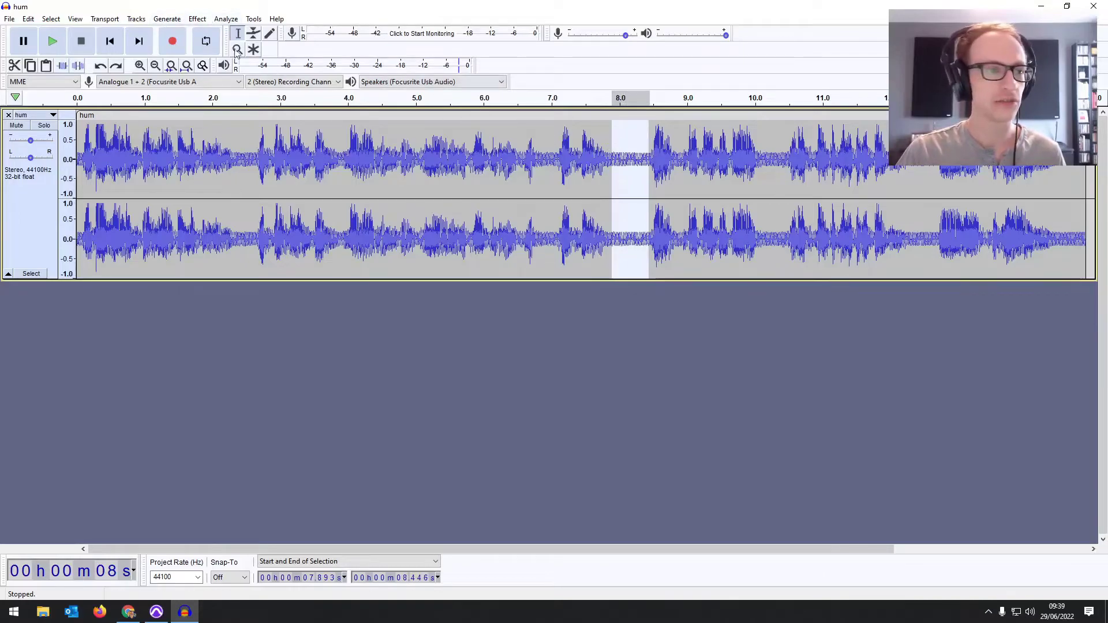
click(197, 20)
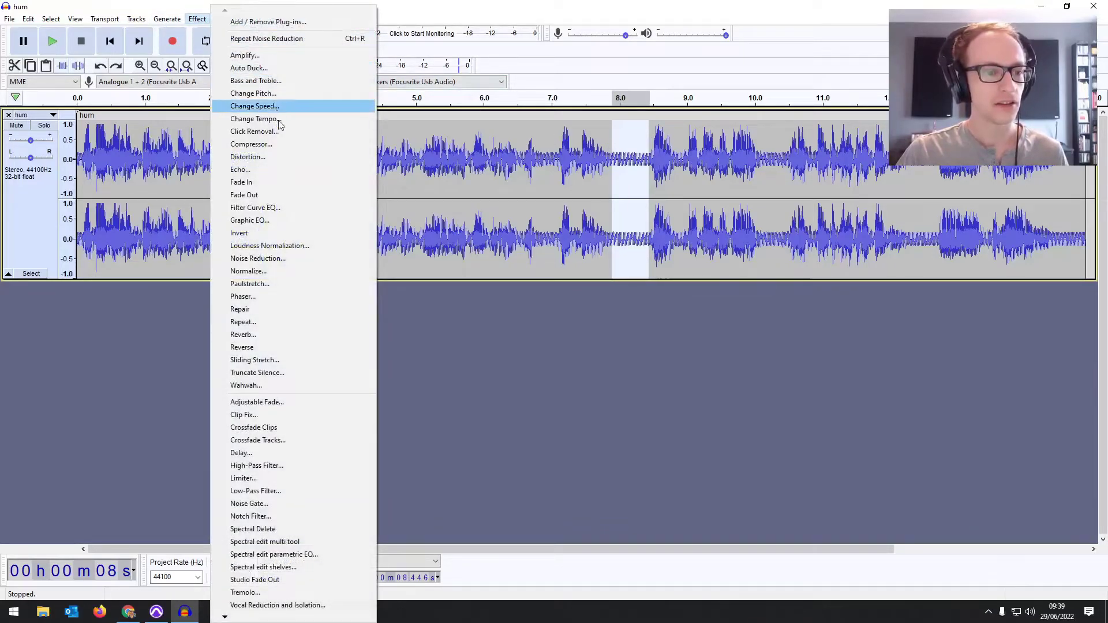
click(279, 258)
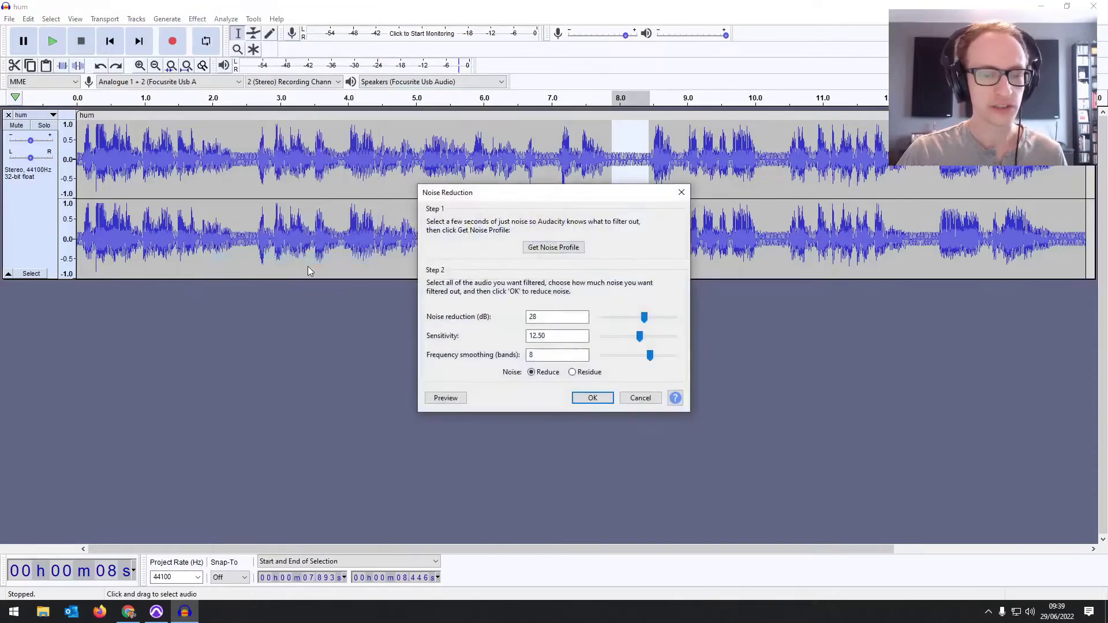
drag(606, 180, 374, 176)
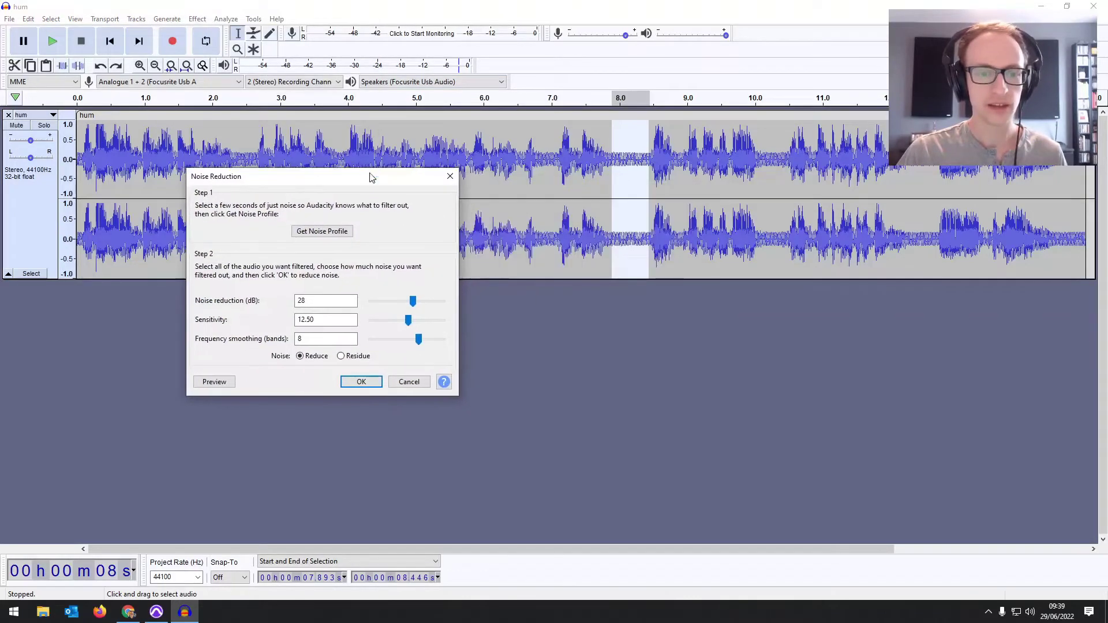
click(323, 232)
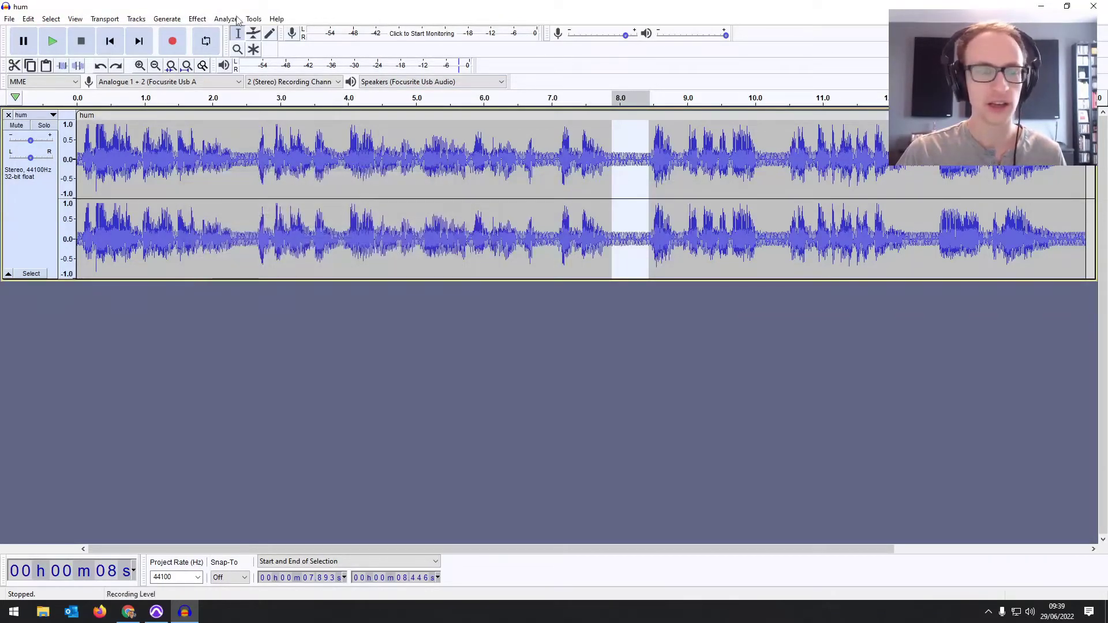
Apply Noise Reduction to the whole track at 18 dB reduction, sensitivity 11.50.
key(ctrl+a)
click(166, 18)
mouse_move(188, 20)
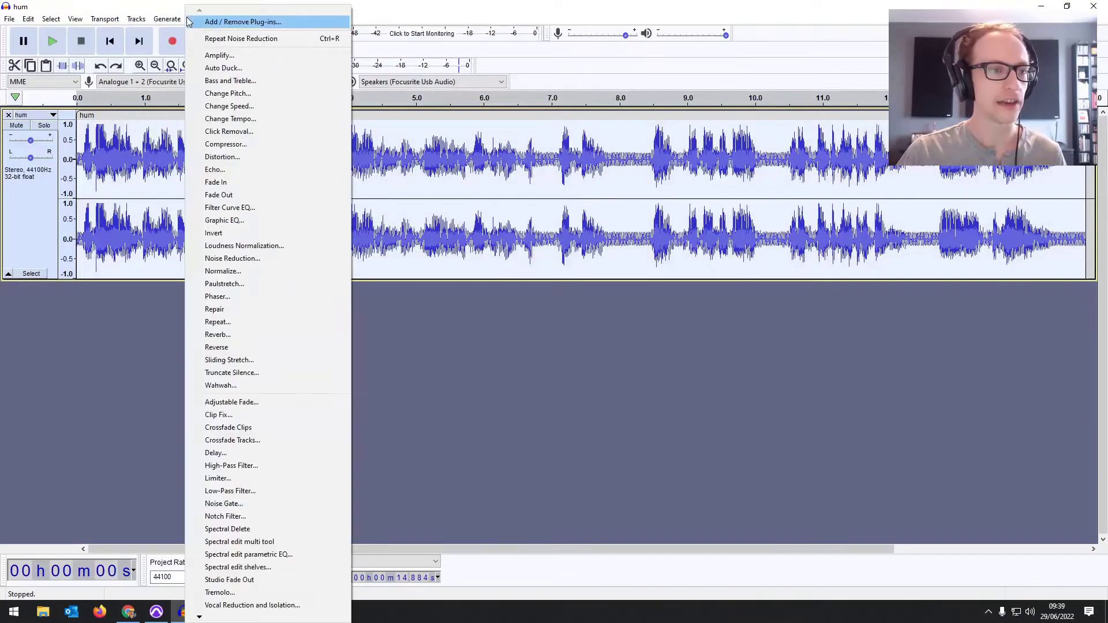
click(253, 259)
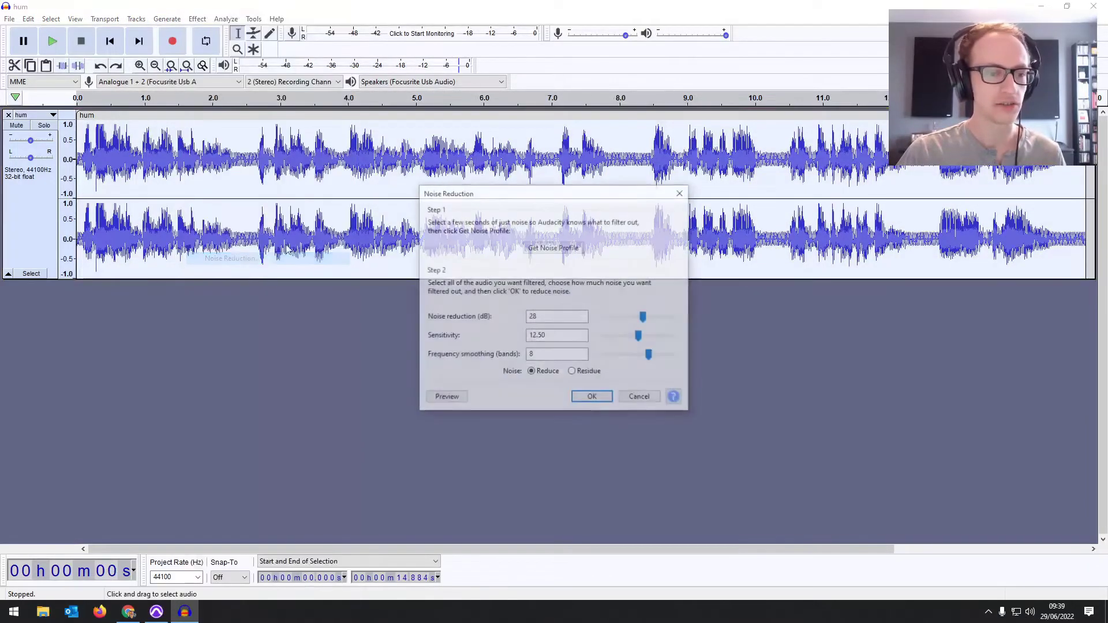
drag(508, 194, 318, 131)
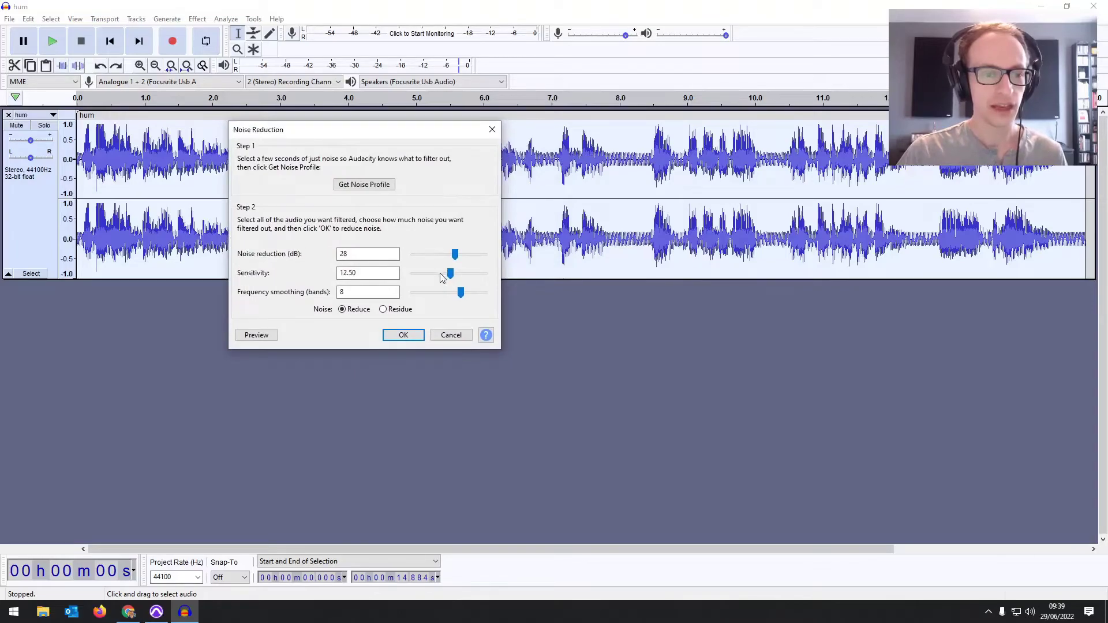
drag(450, 276, 439, 255)
drag(443, 274, 449, 276)
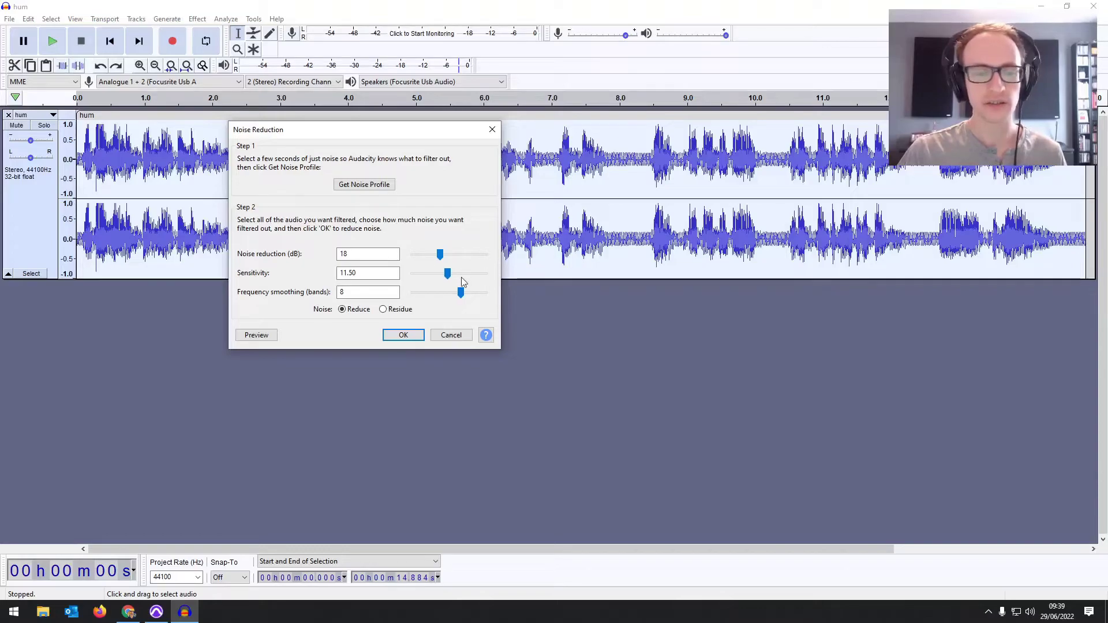
click(403, 337)
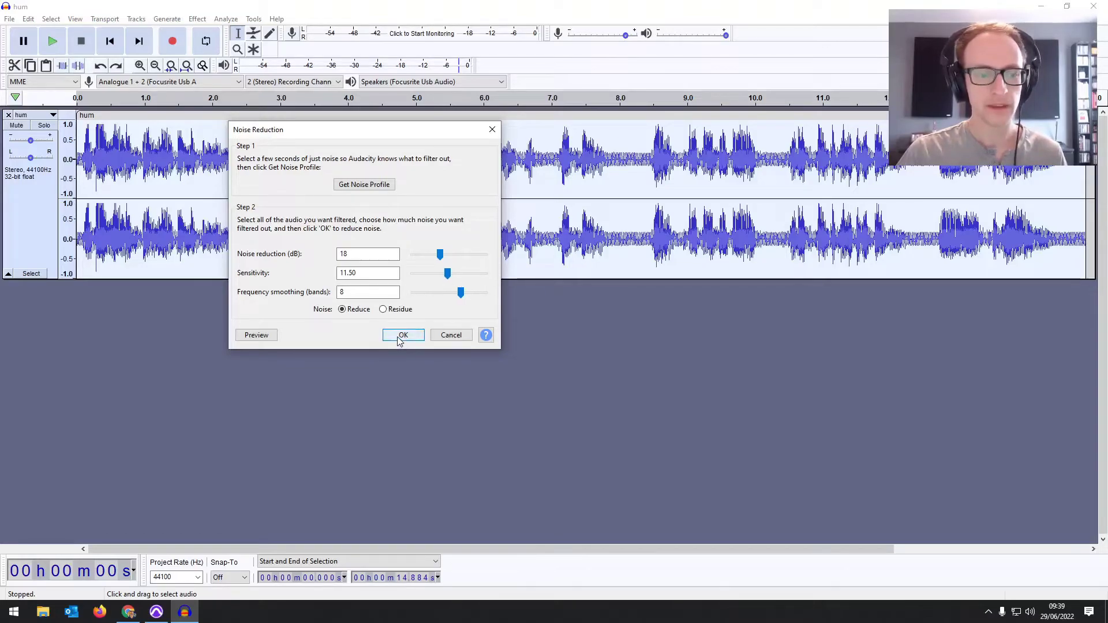
click(400, 336)
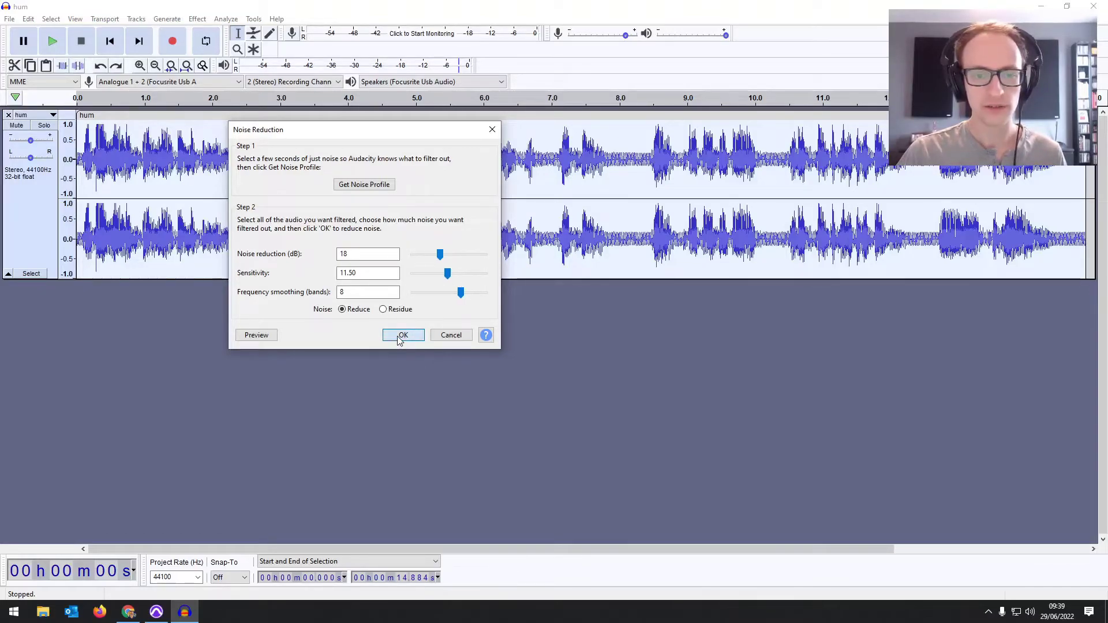
Play the 18 dB-processed hum recording from the start to judge the result.
click(584, 151)
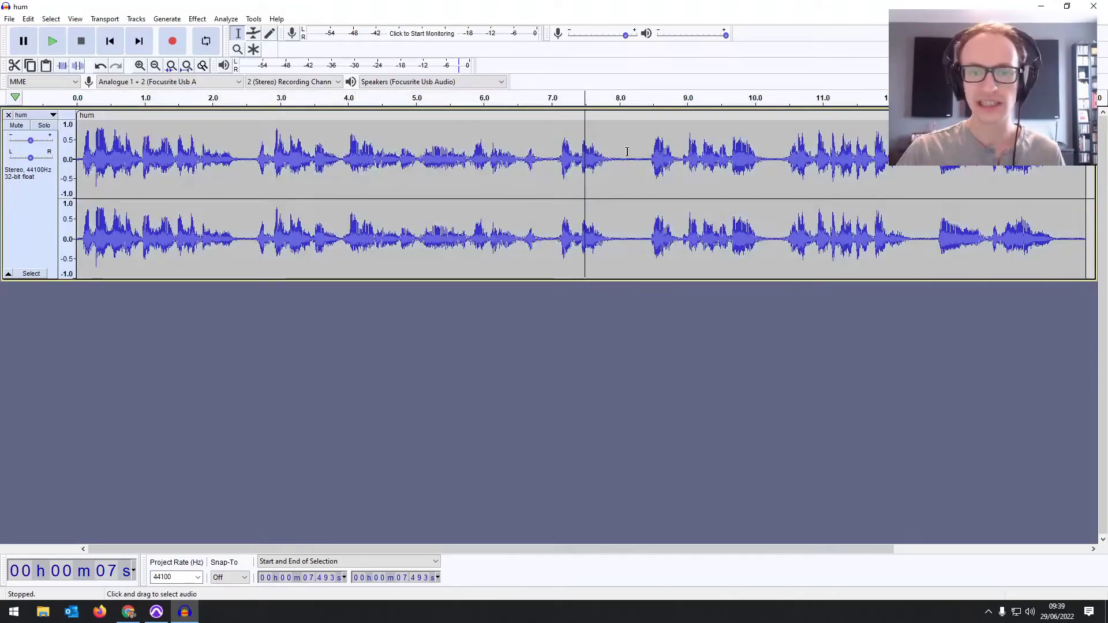
click(111, 51)
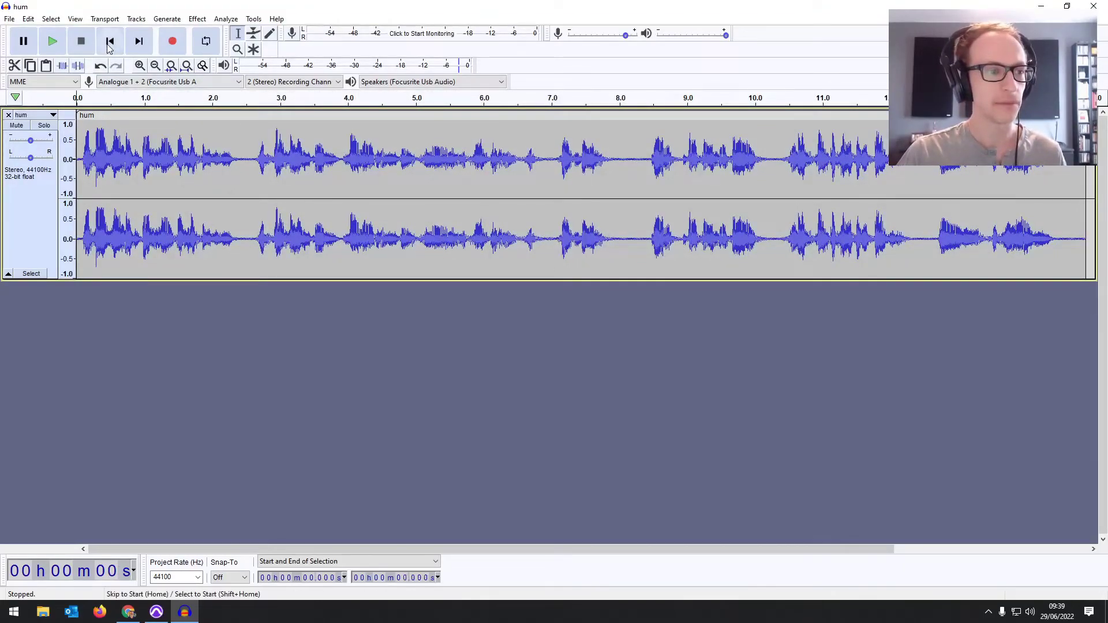
key(space)
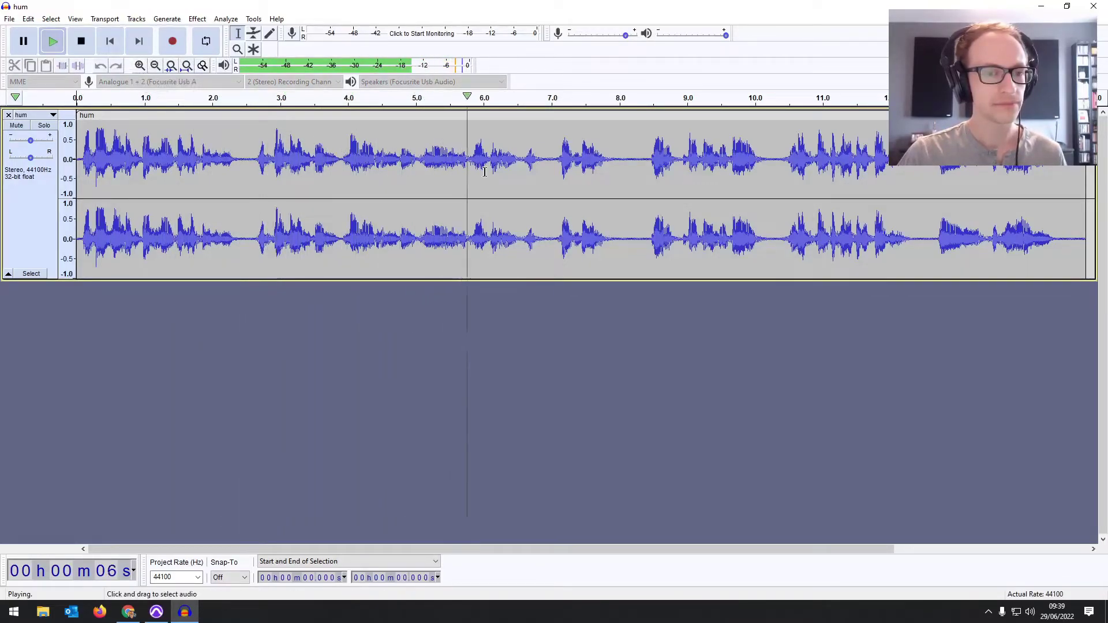
key(space)
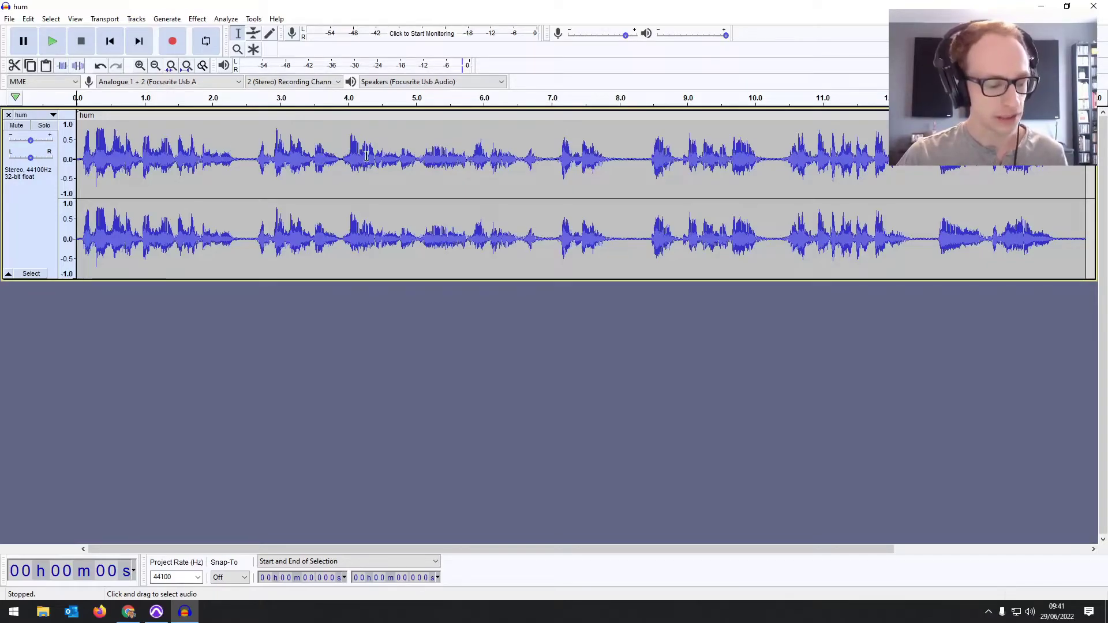
Reprocess the whole hum track with a gentler 12 dB Noise Reduction and play it back.
key(ctrl+a)
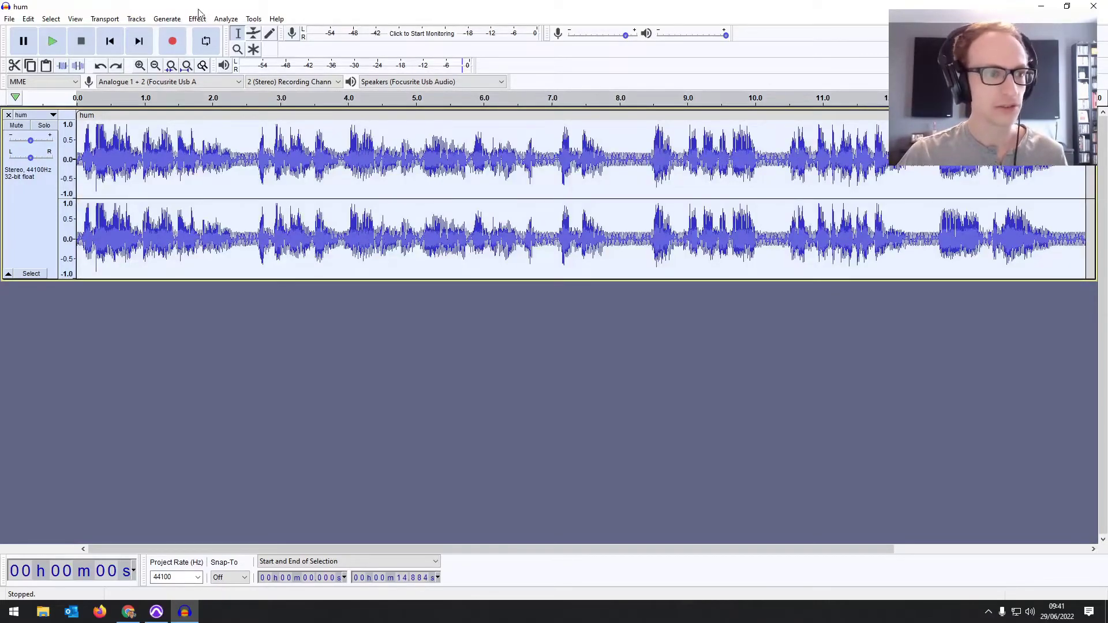
click(167, 19)
mouse_move(197, 18)
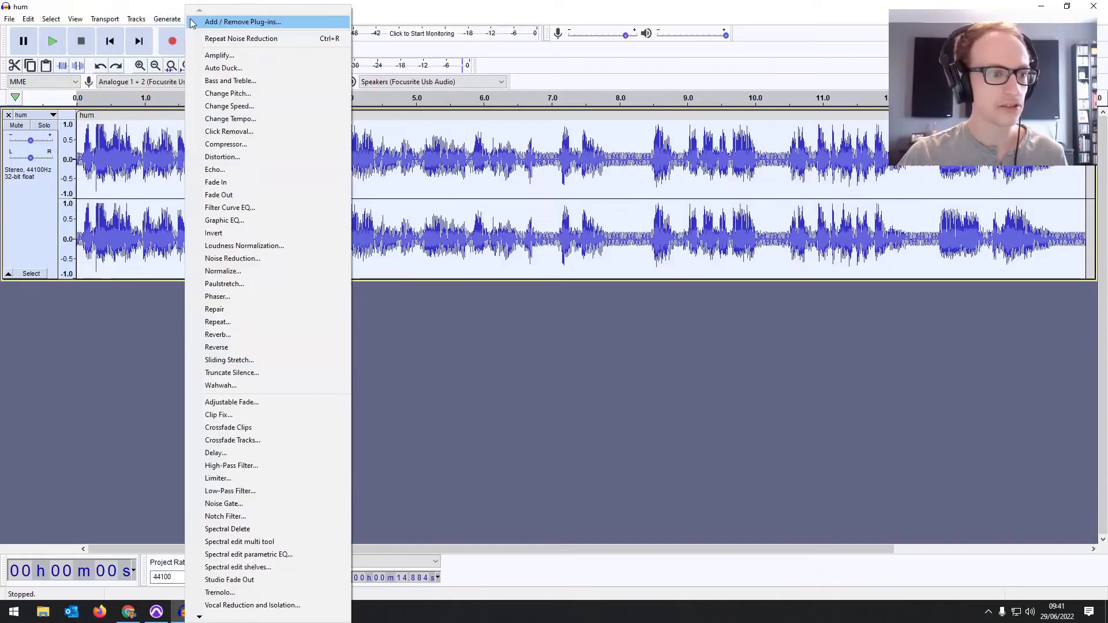
click(231, 258)
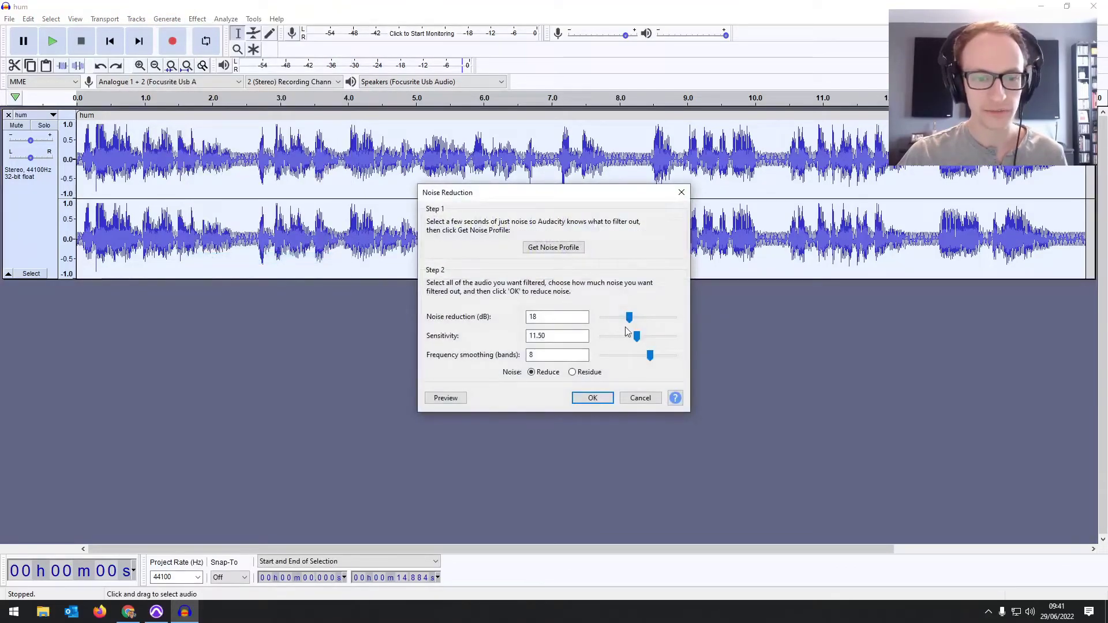
drag(630, 319, 622, 318)
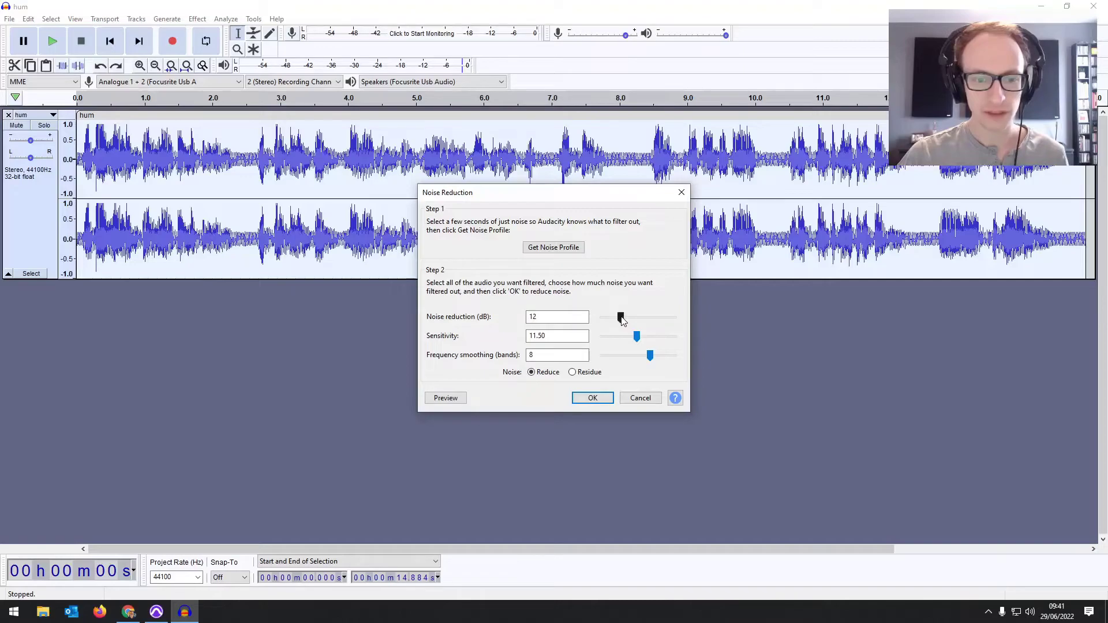
click(604, 403)
key(space)
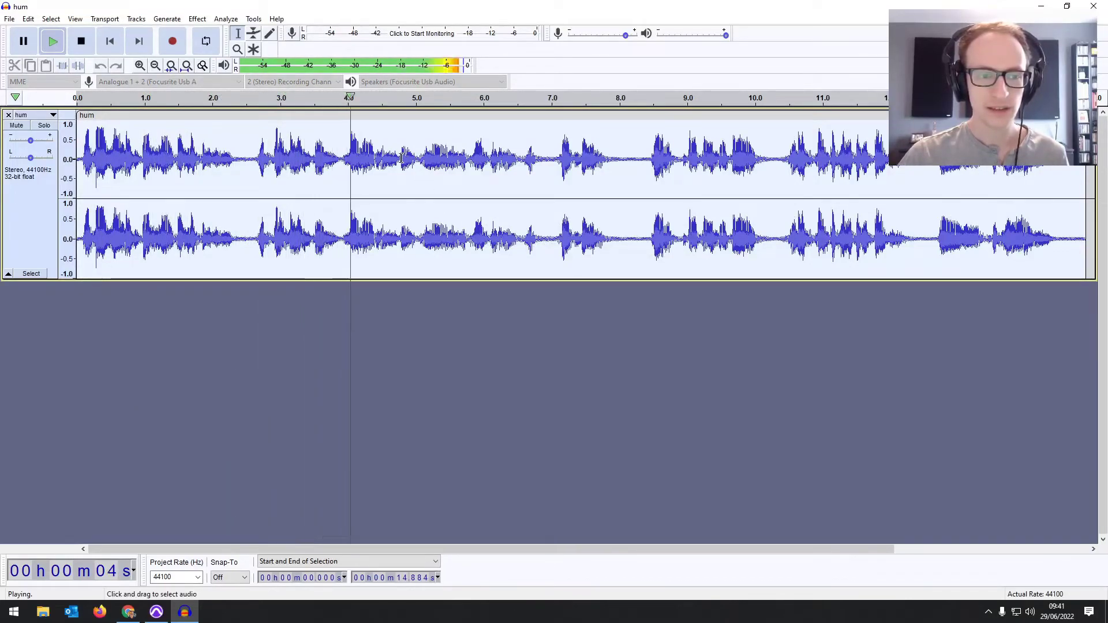
key(space)
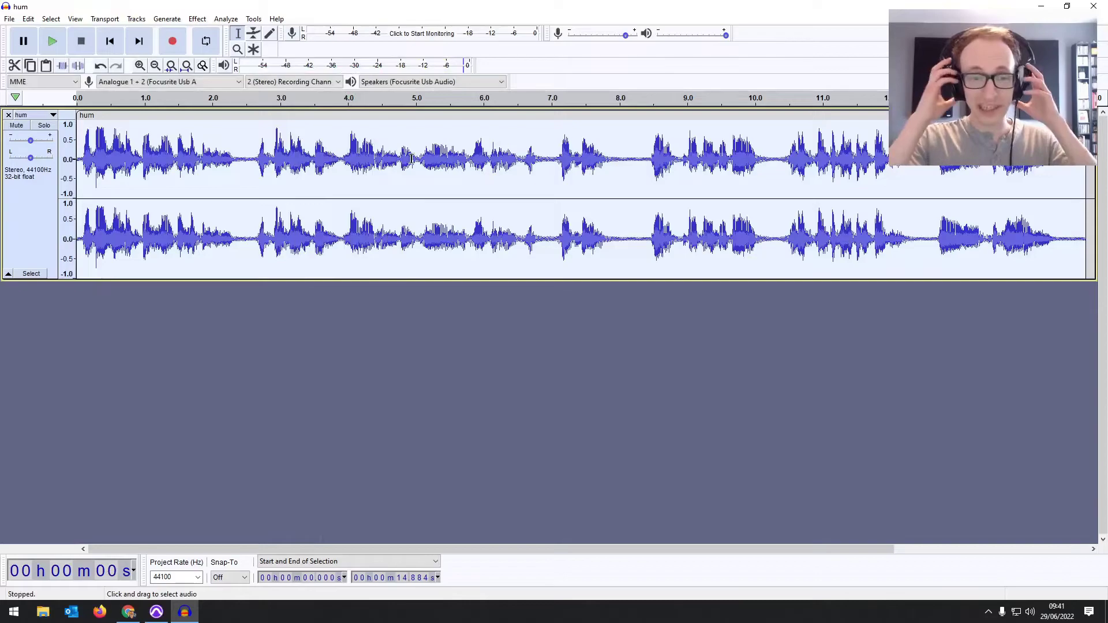
Apply a Noise Gate with a -11.80 dB threshold to the hum track, then play the gated result.
click(173, 21)
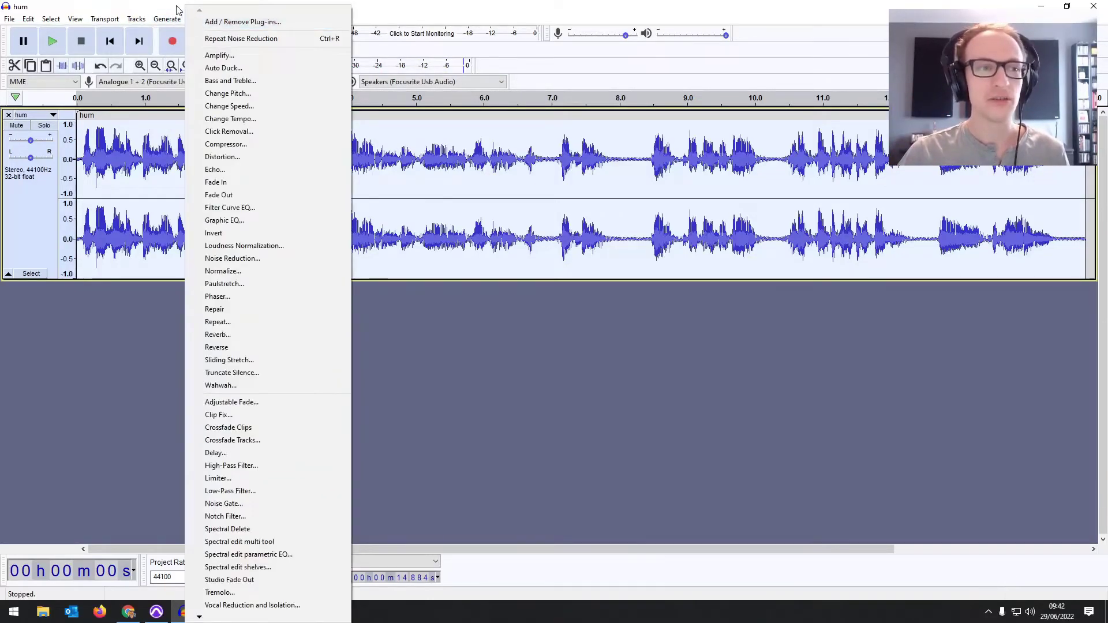
click(178, 9)
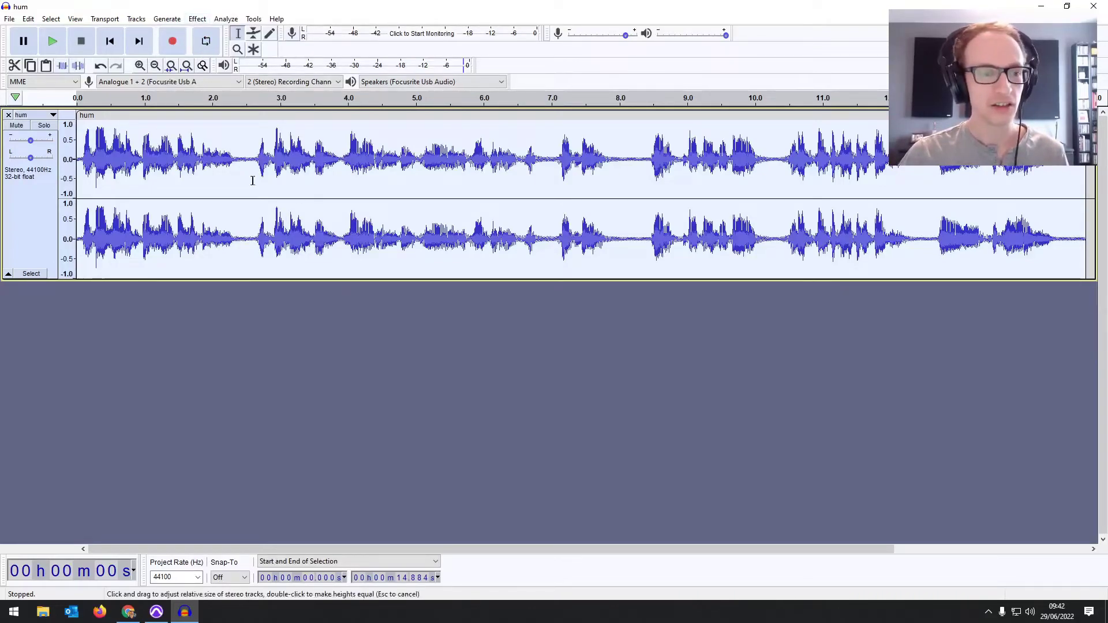
click(195, 21)
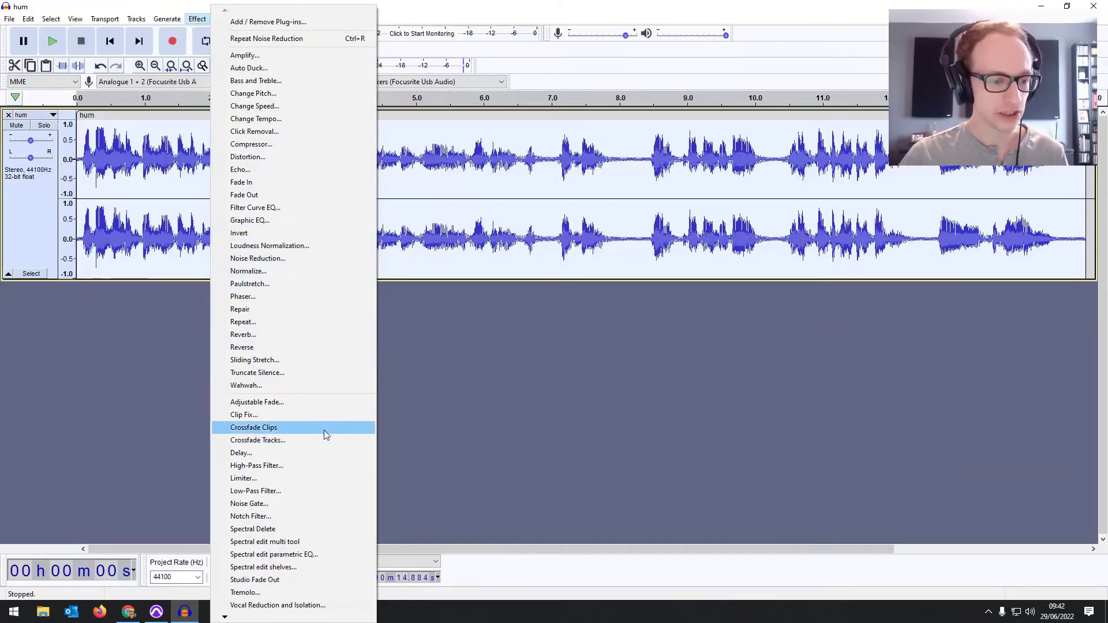
click(296, 504)
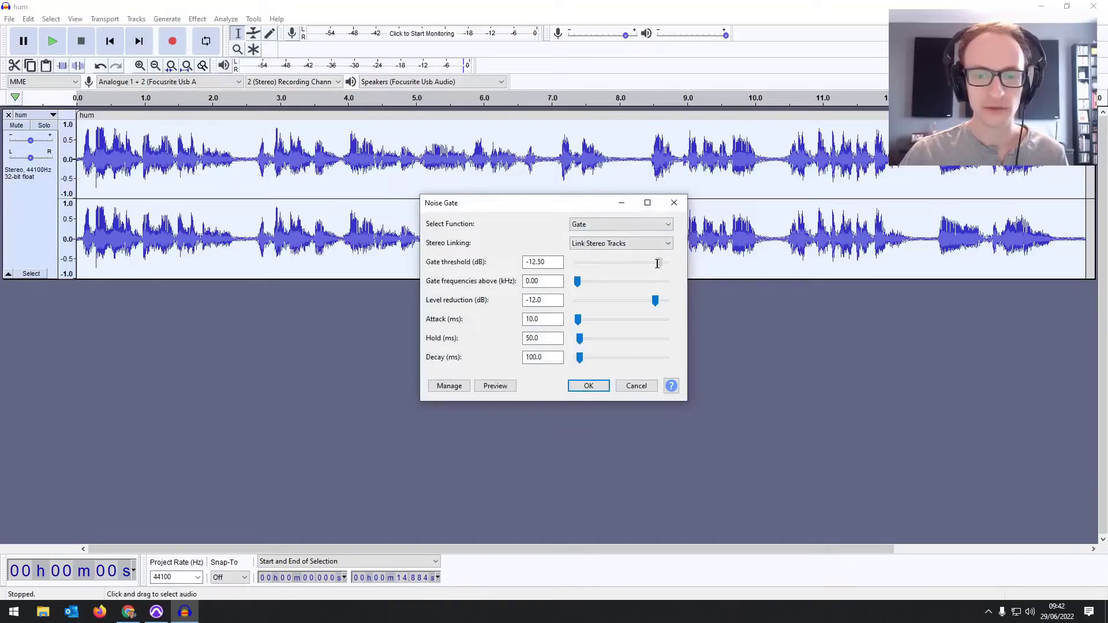
drag(656, 263, 659, 263)
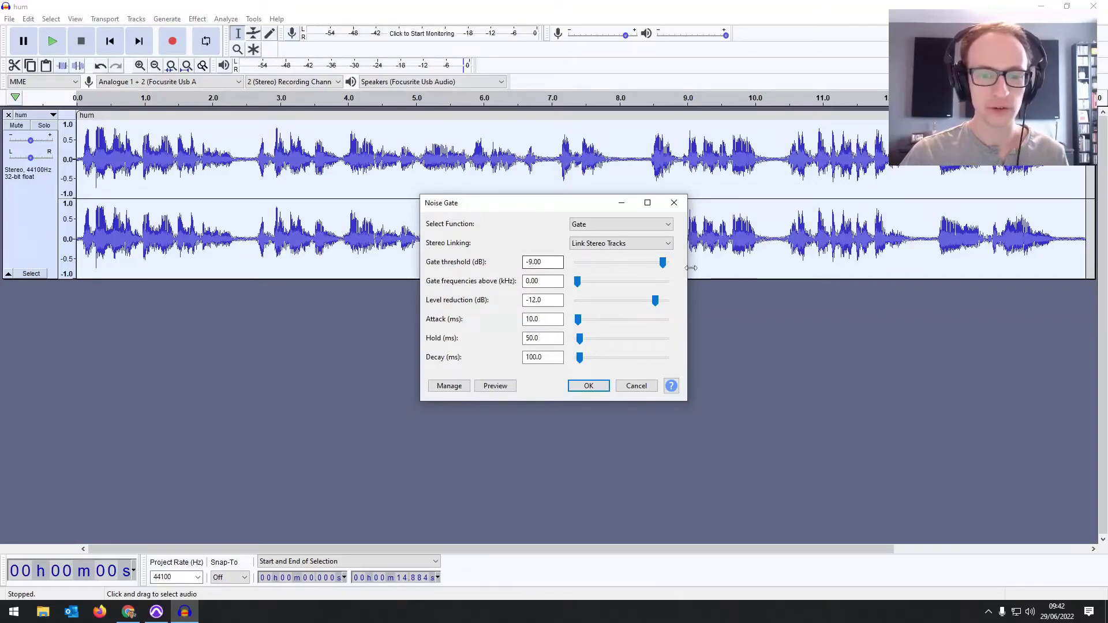
drag(663, 263, 664, 266)
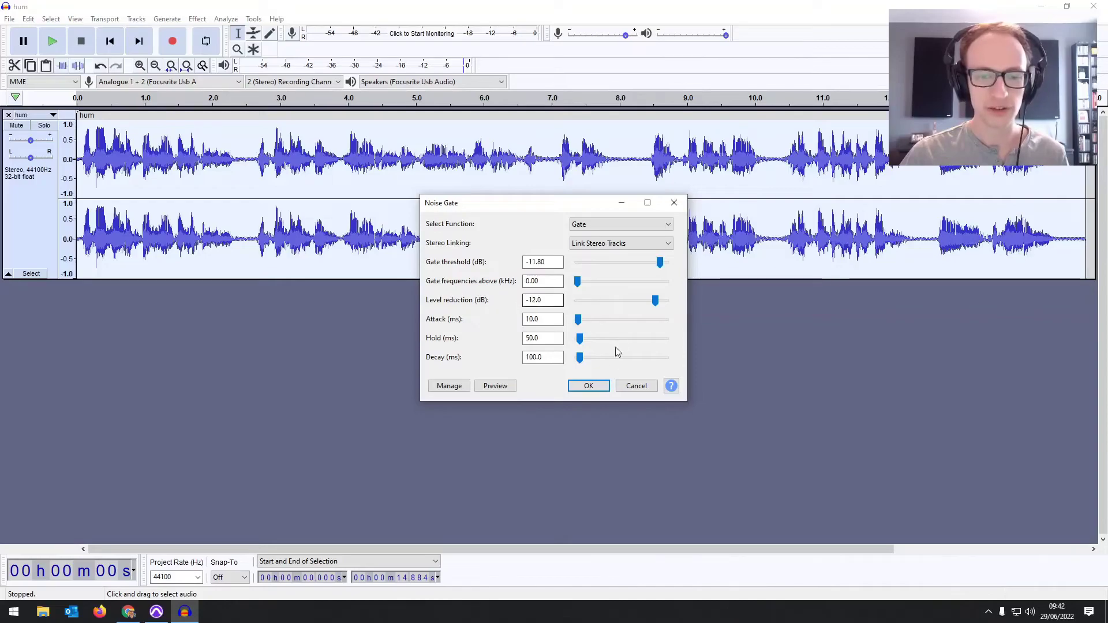
click(607, 384)
key(space)
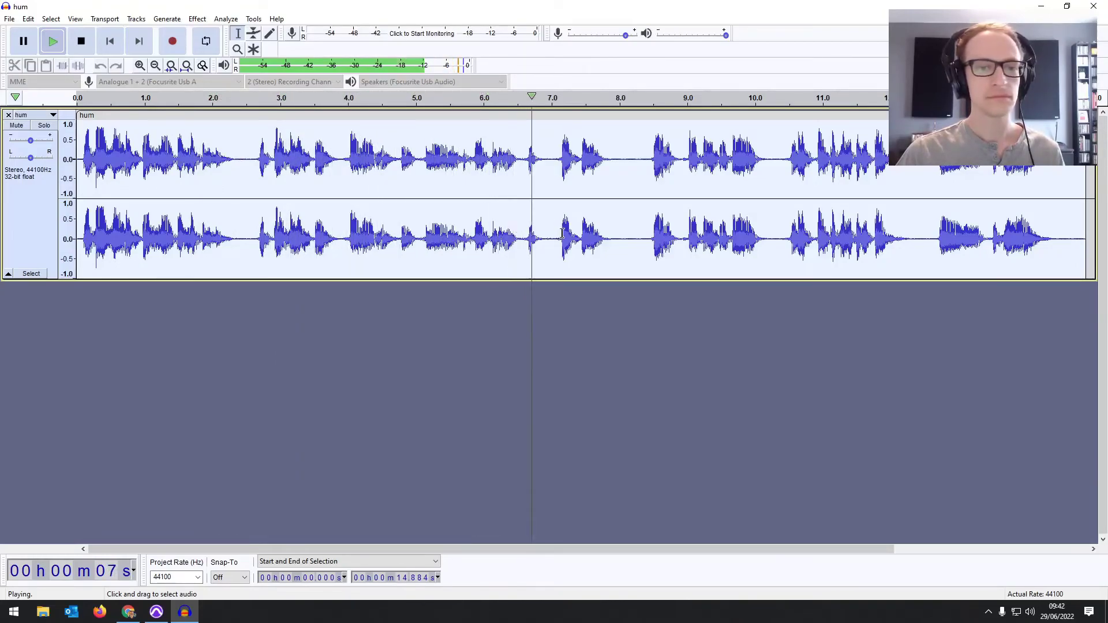
key(space)
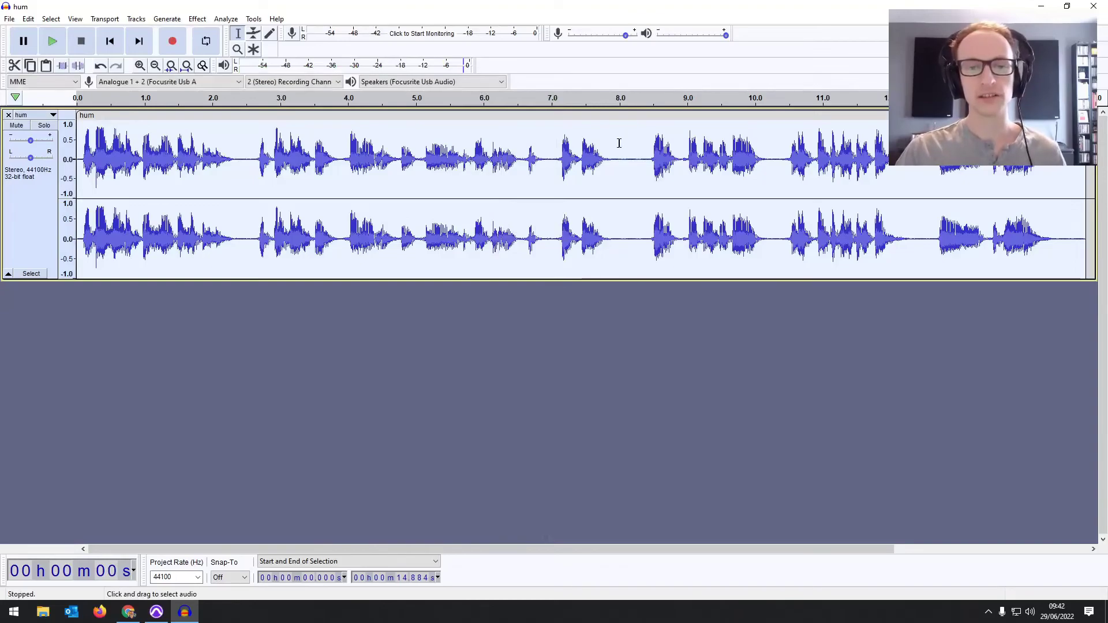